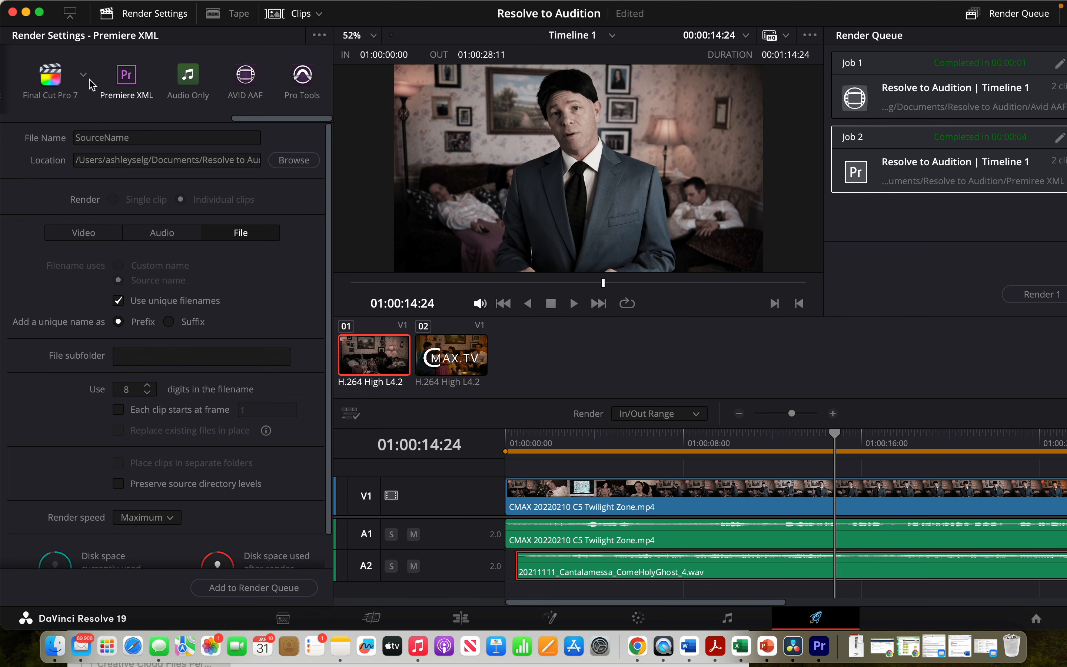
# - Review the Premiere XML render preset and its video settings
pyautogui.hscroll(-10, 31, 83)
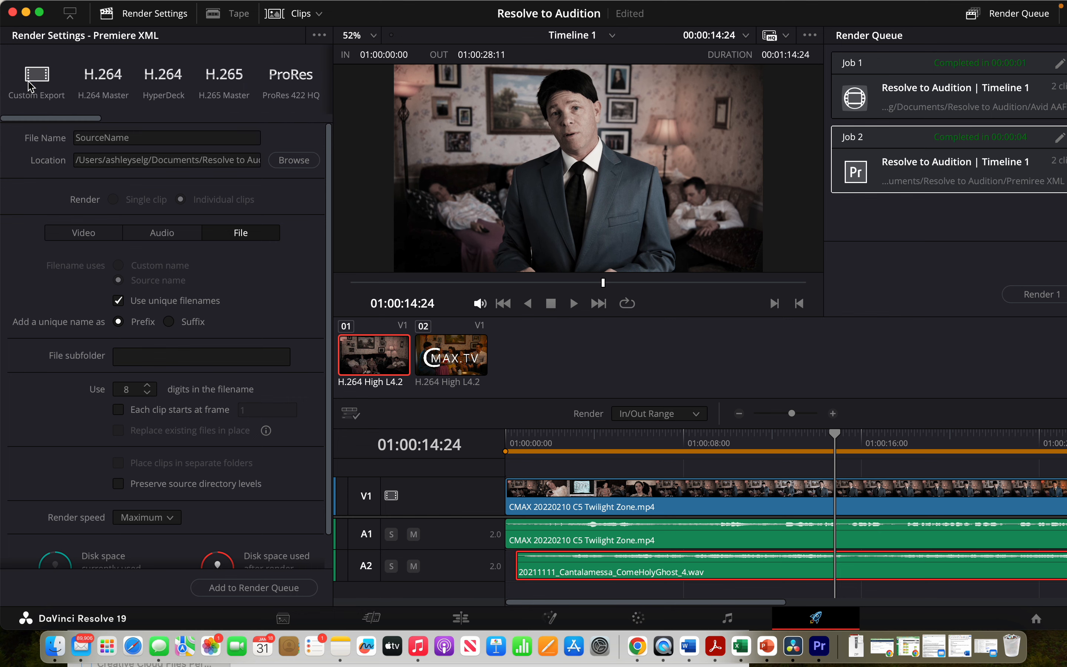
pyautogui.hscroll(8, 64, 98)
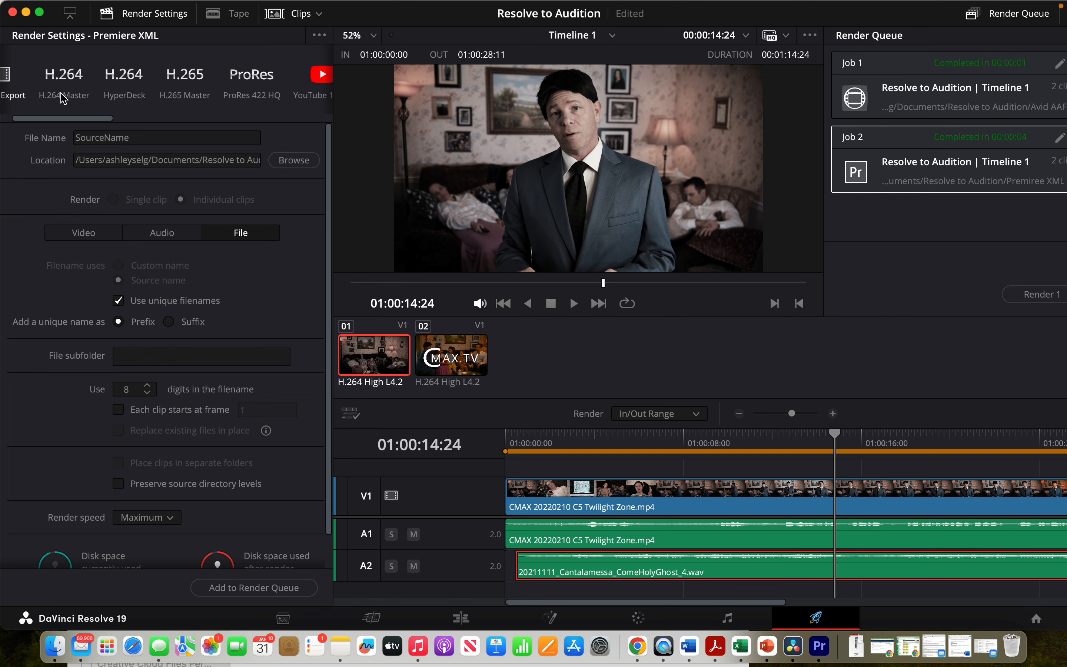
pyautogui.hscroll(10, 64, 98)
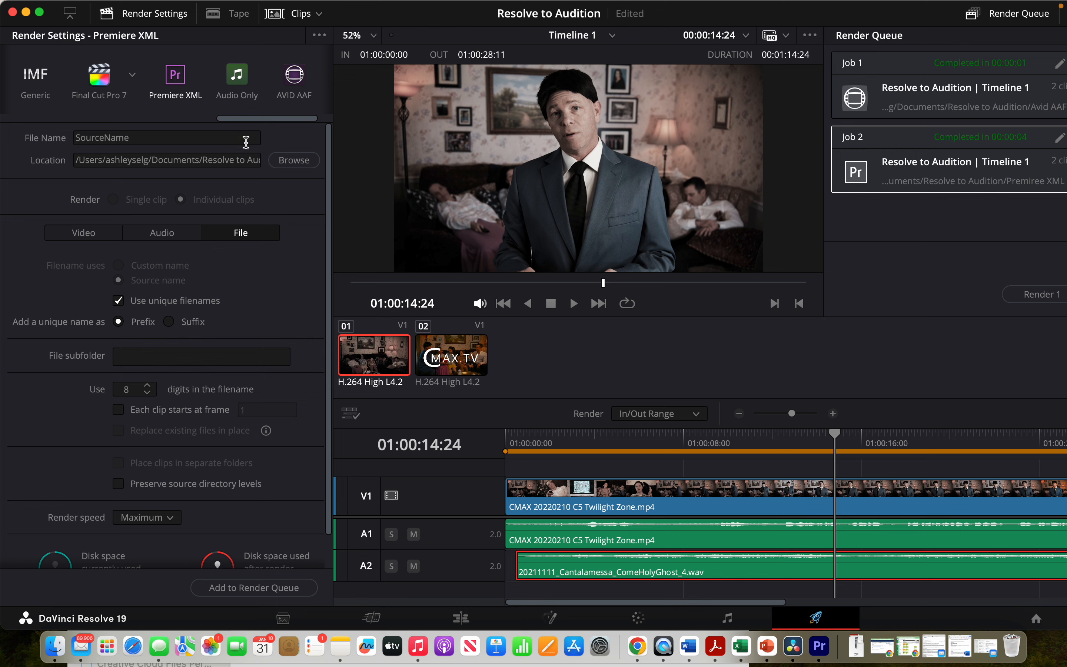
pyautogui.click(82, 239)
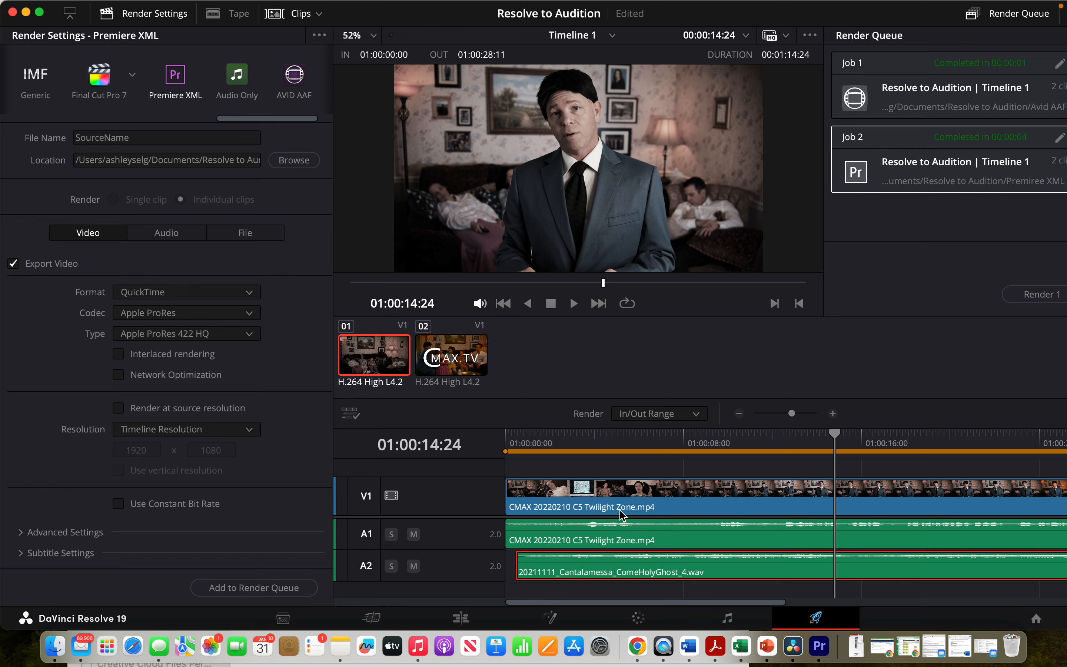
pyautogui.hscroll(10, 862, 515)
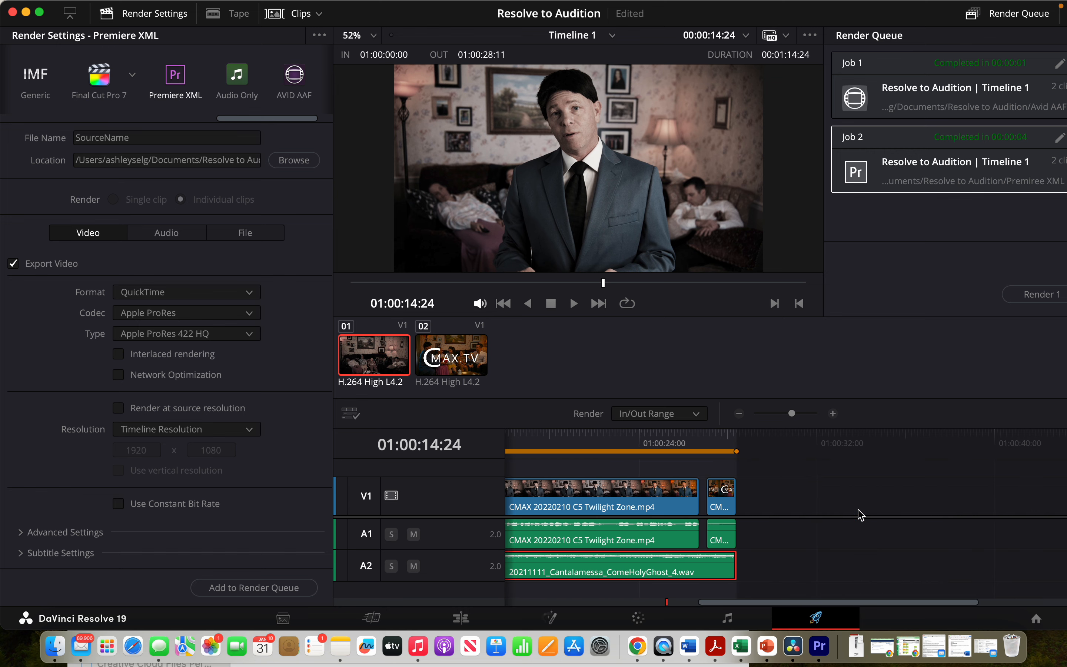
pyautogui.hscroll(-10, 859, 513)
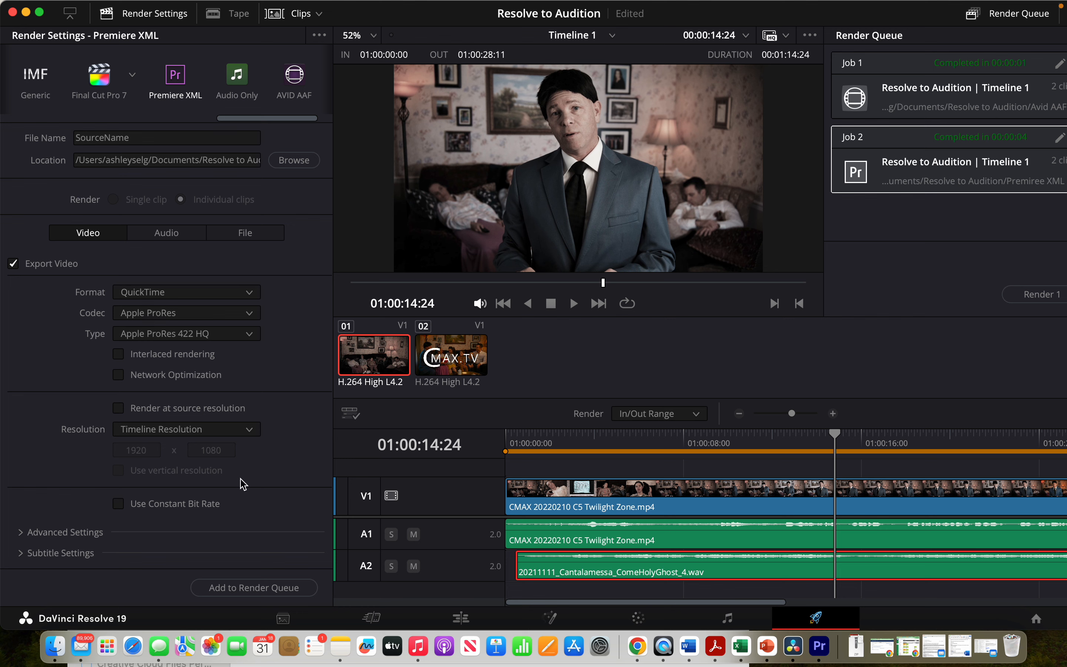
# - Set the audio codec to Linear PCM and add 300 frame handles in the audio render settings
pyautogui.click(155, 236)
pyautogui.click(148, 314)
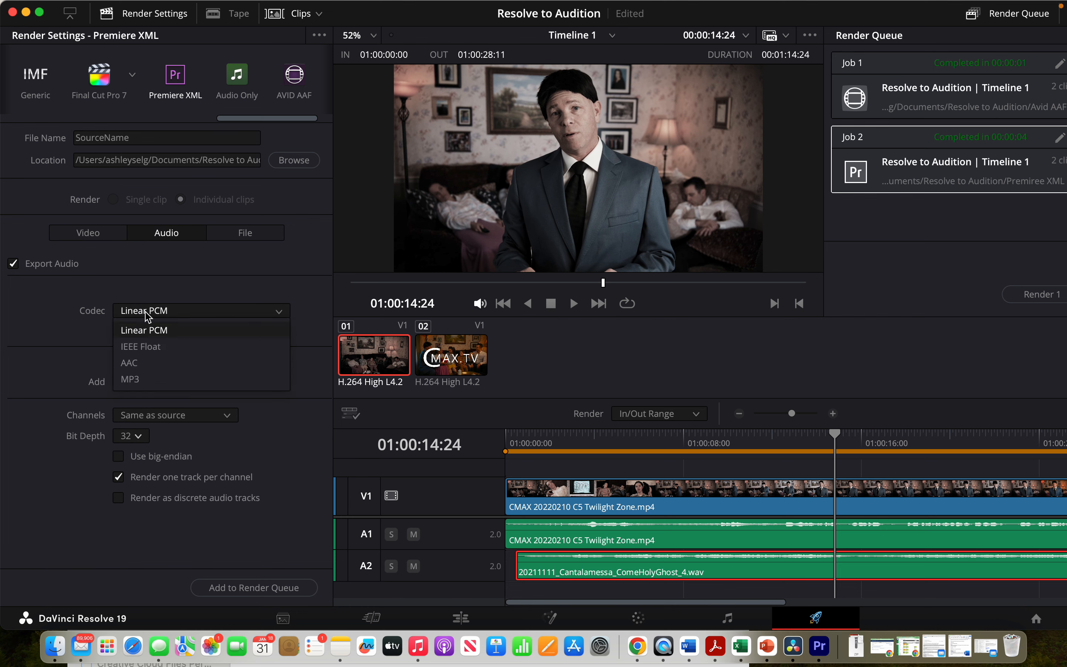
pyautogui.click(147, 331)
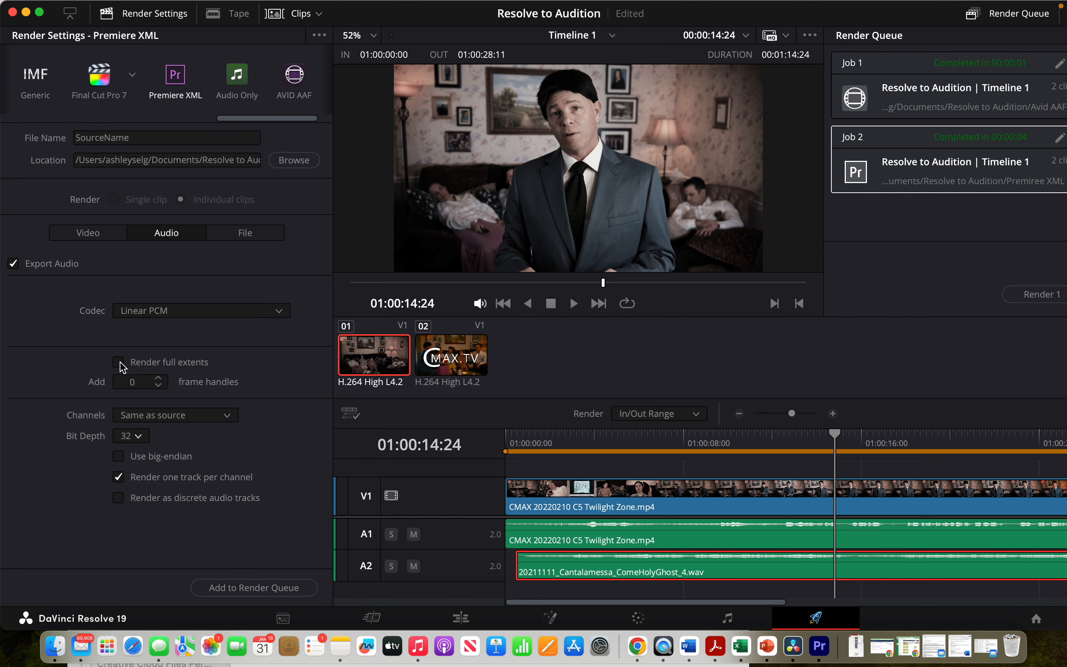
pyautogui.click(143, 384)
pyautogui.write('300')
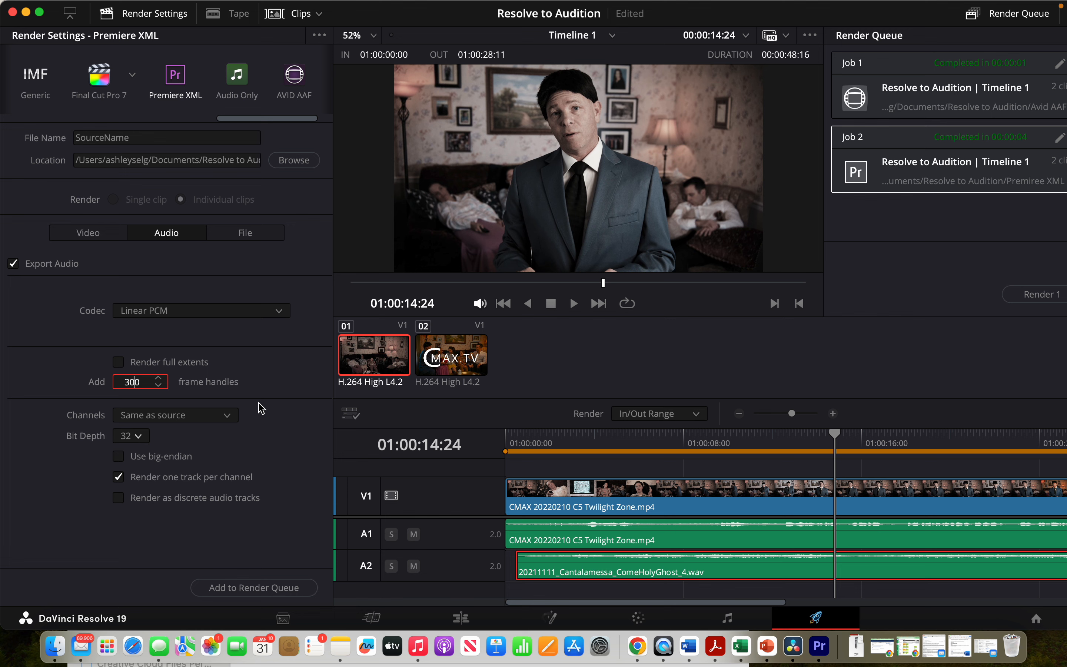
# - Enable Render full extents and keep the audio bit depth at 32
pyautogui.click(119, 363)
pyautogui.click(138, 436)
pyautogui.click(132, 489)
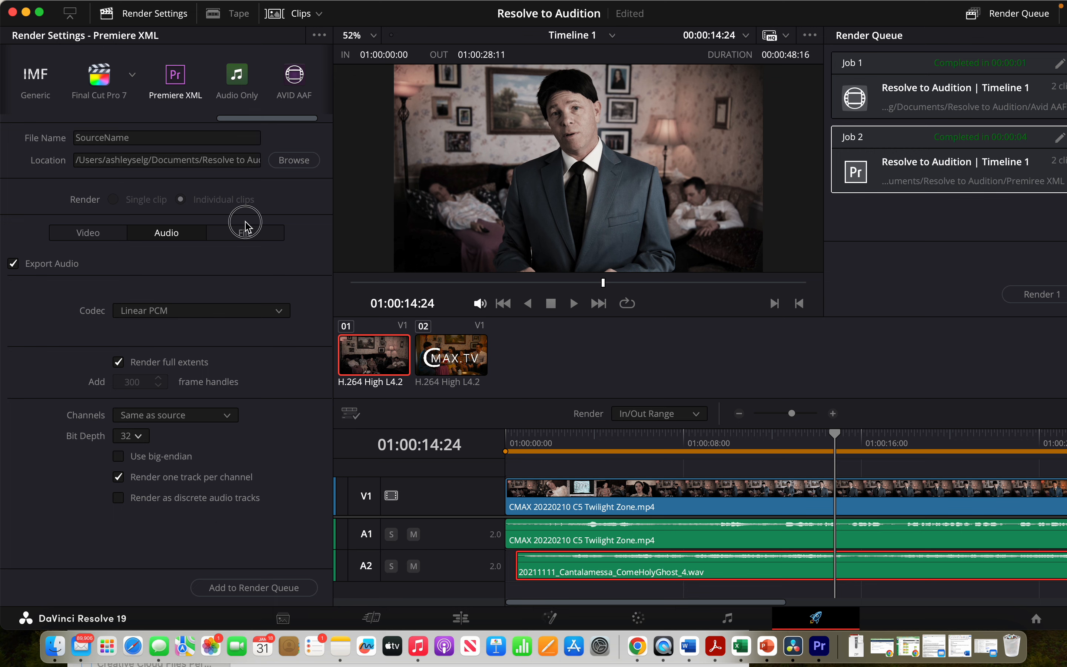
# - Review the File tab render settings
pyautogui.click(246, 234)
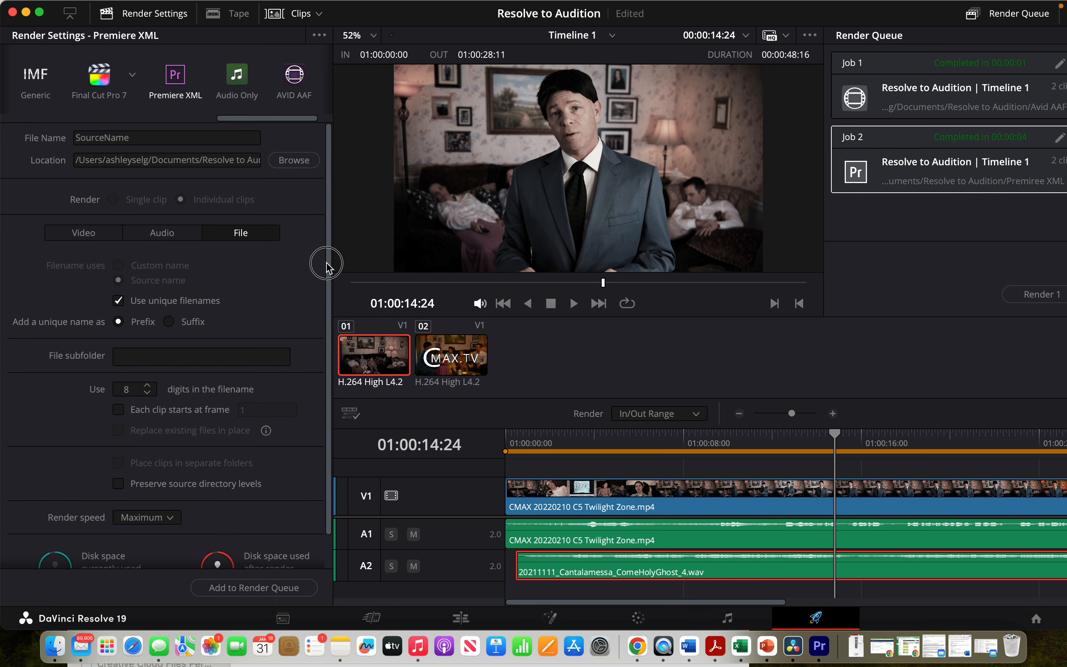
pyautogui.scroll(-2, 327, 286)
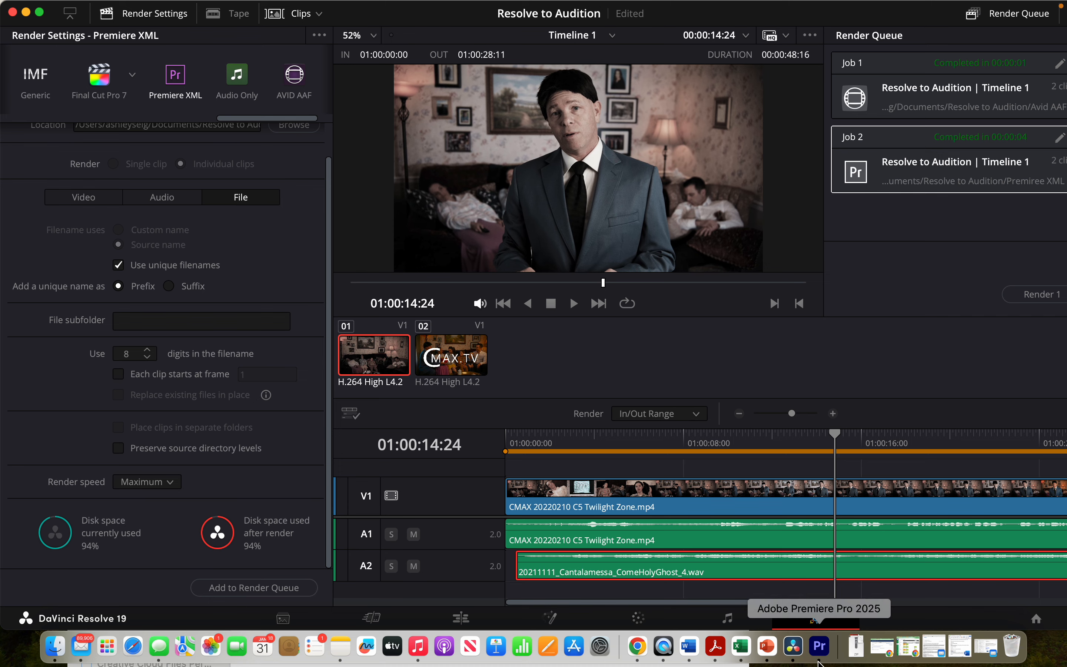
# - Switch to Premiere Pro and import Timeline 1.20250131171036.xml from the Resolve to Audition Premire XML folder
pyautogui.click(819, 647)
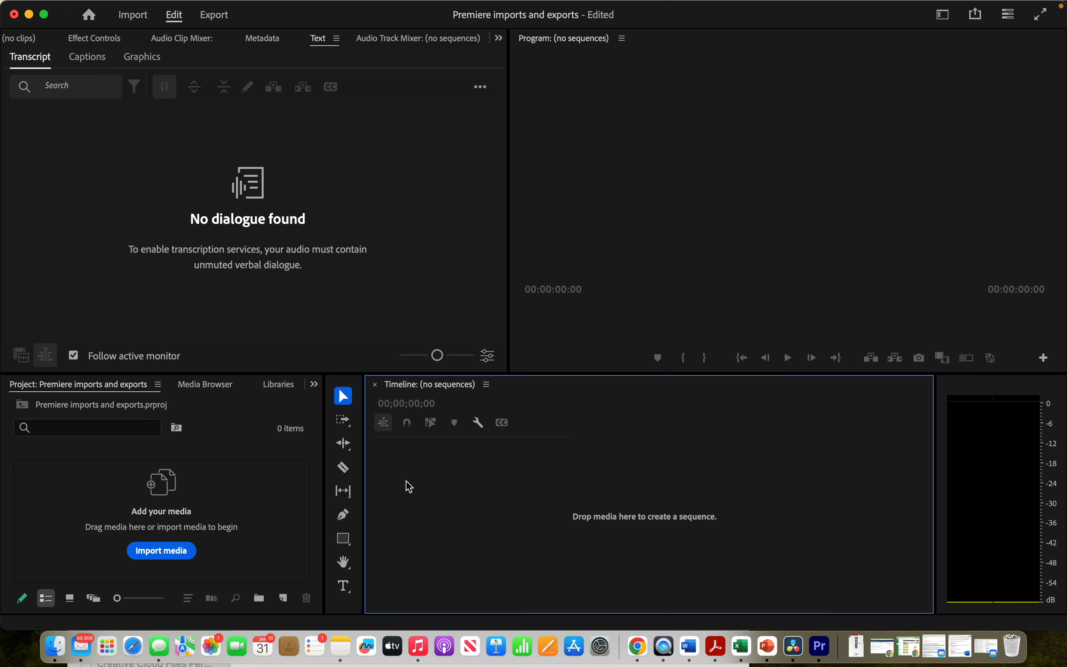
pyautogui.click(180, 560)
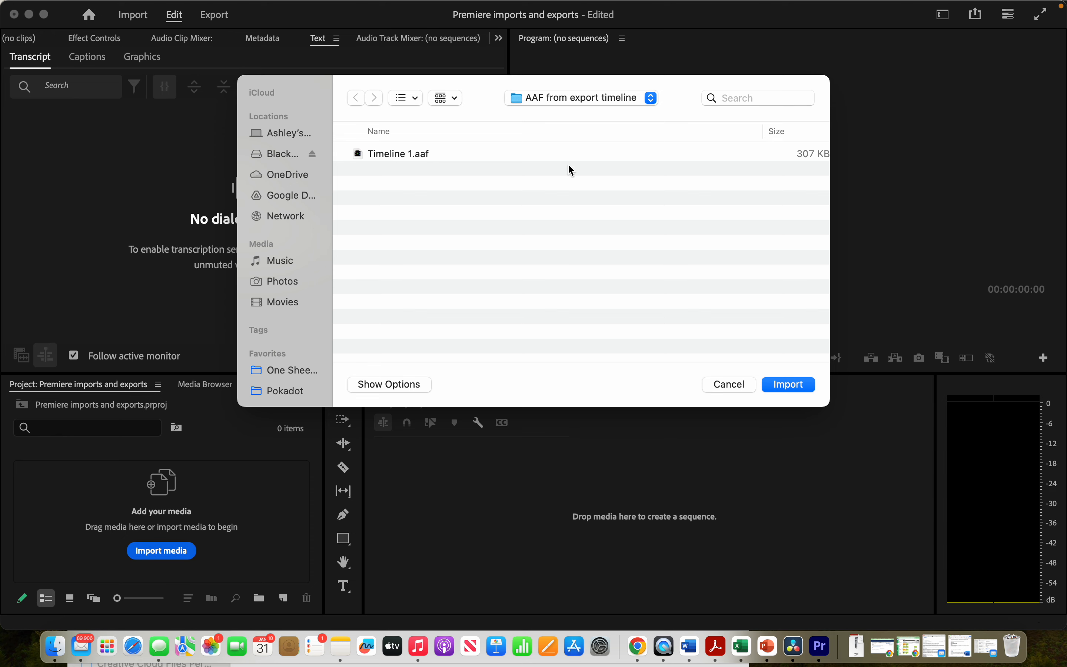
pyautogui.click(577, 101)
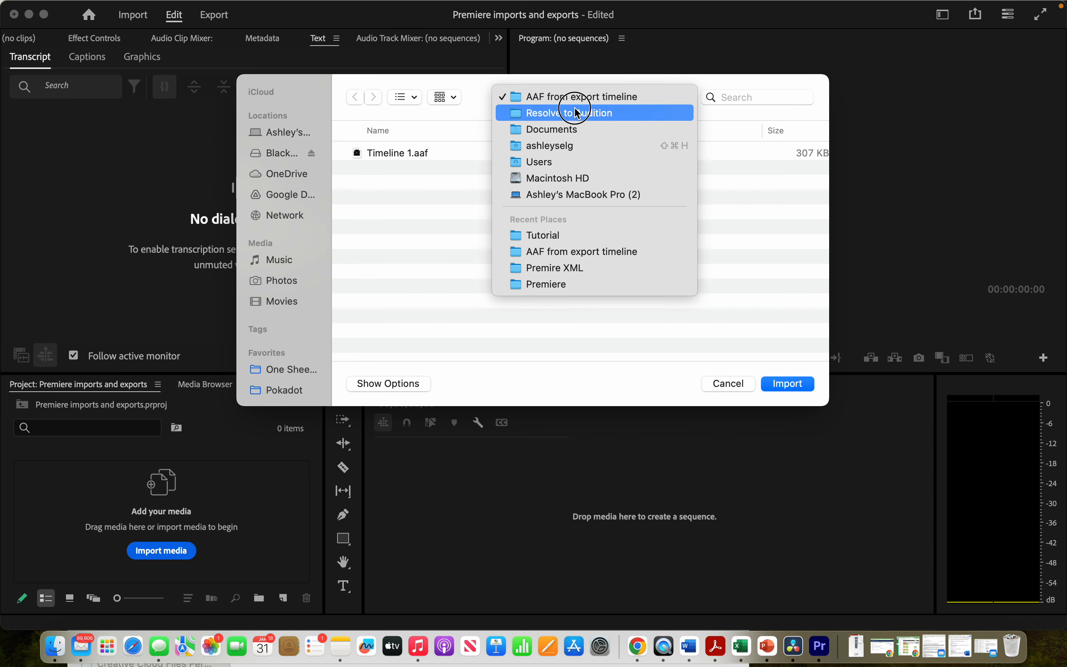
pyautogui.click(577, 113)
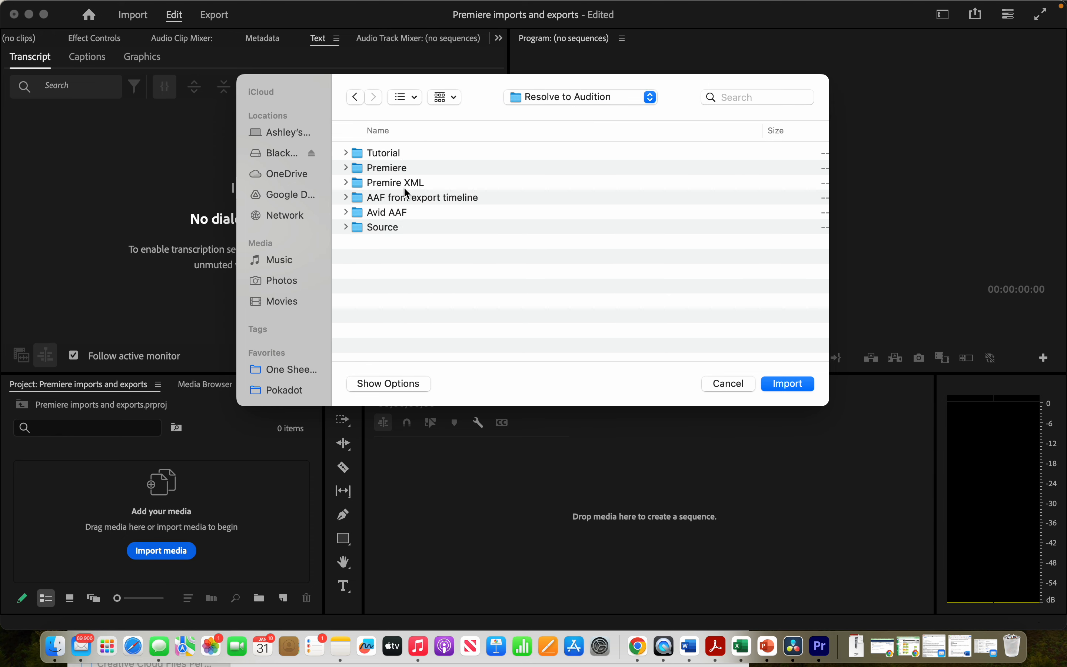
pyautogui.click(409, 184)
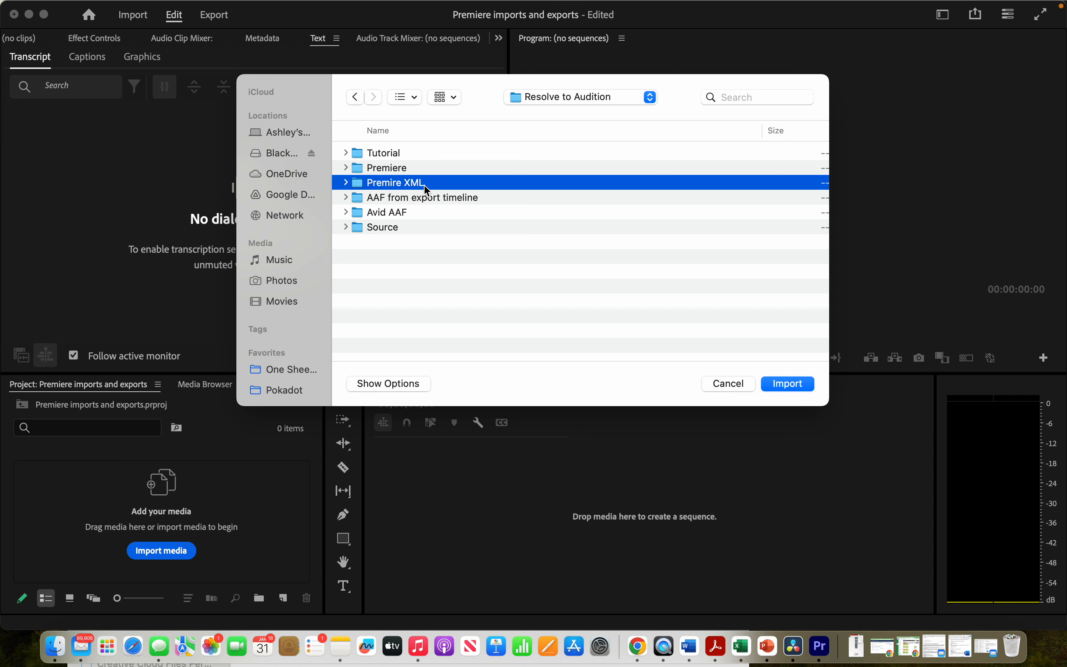
pyautogui.doubleClick(423, 184)
pyautogui.click(445, 154)
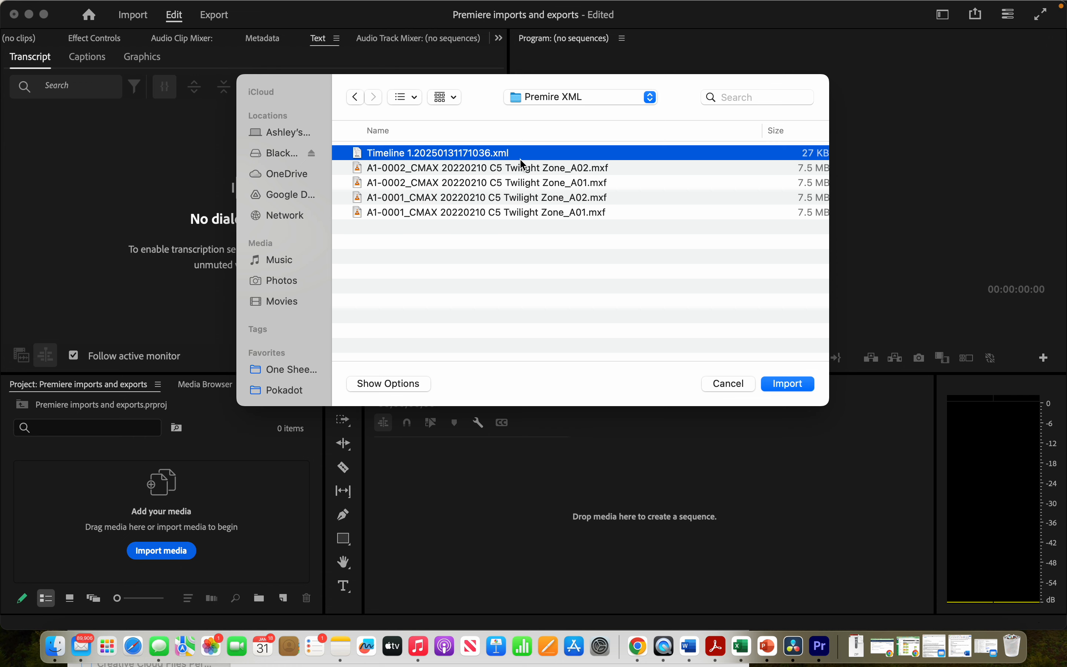
pyautogui.click(793, 386)
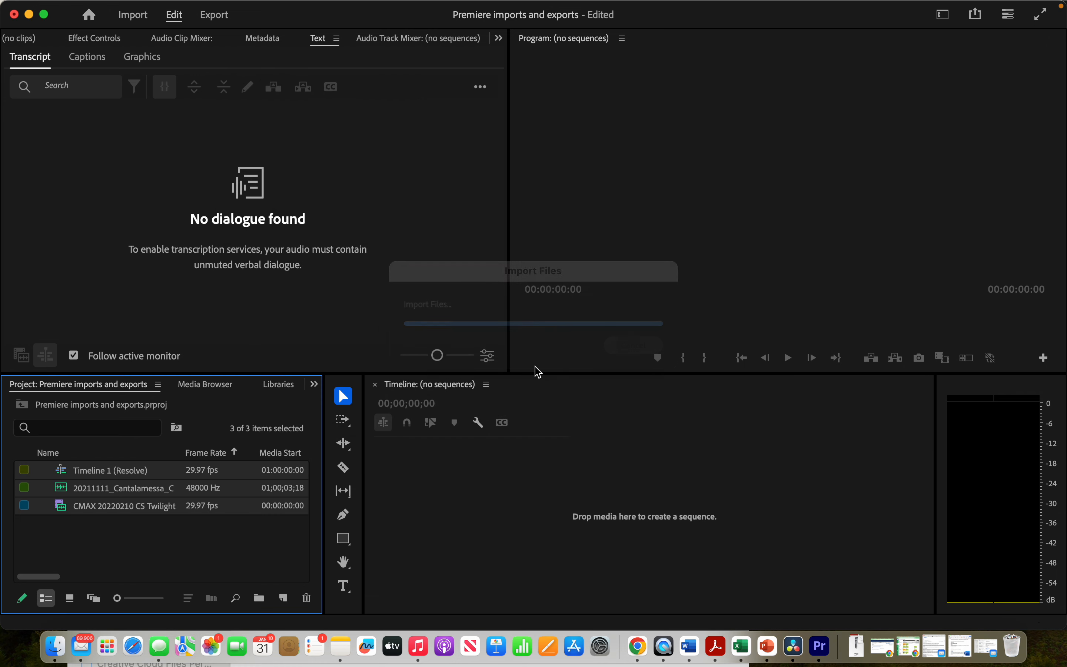
# - Open the imported Timeline 1 (Resolve) sequence
pyautogui.click(114, 542)
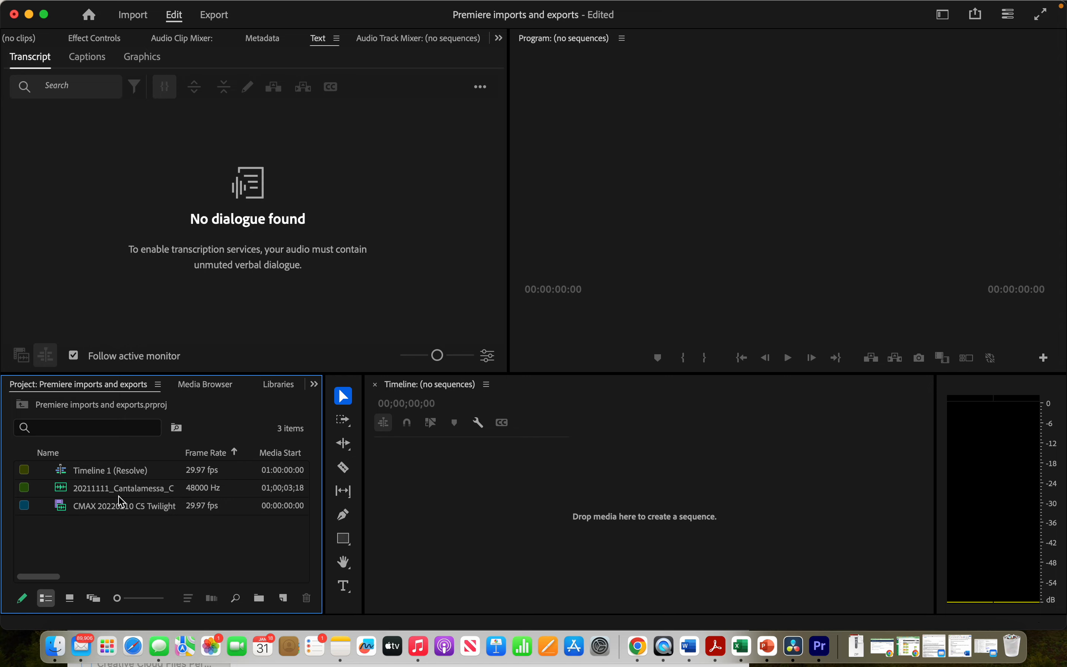
pyautogui.doubleClick(97, 470)
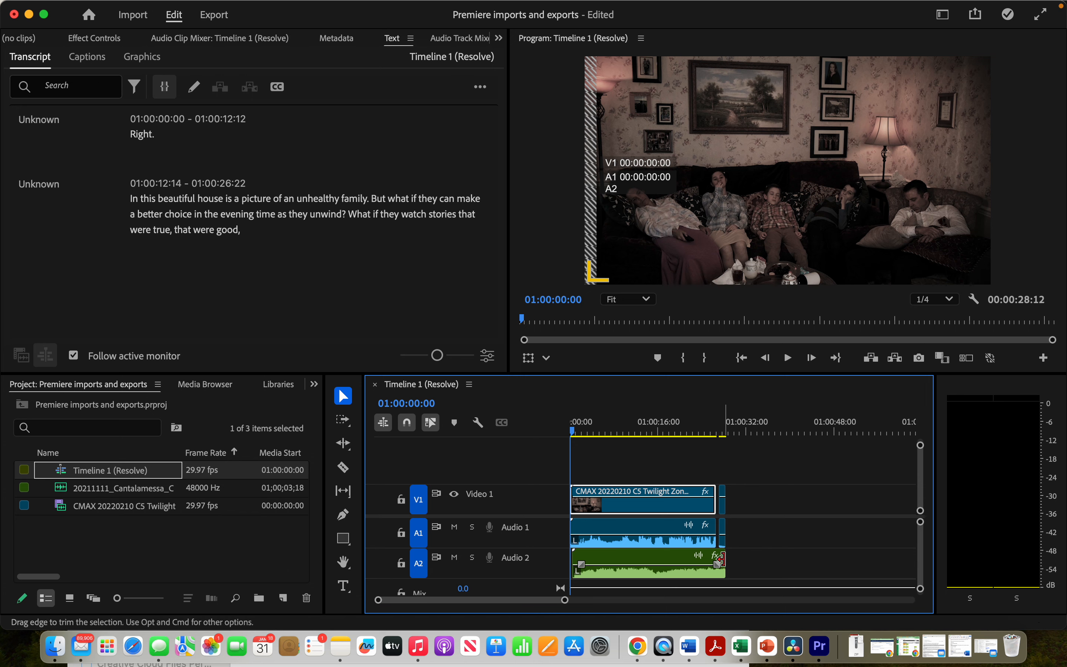
# - Extend the end of the A2 audio clip to the right in the timeline
pyautogui.moveTo(731, 557); pyautogui.dragTo(920, 561)
pyautogui.hscroll(-15, 706, 541)
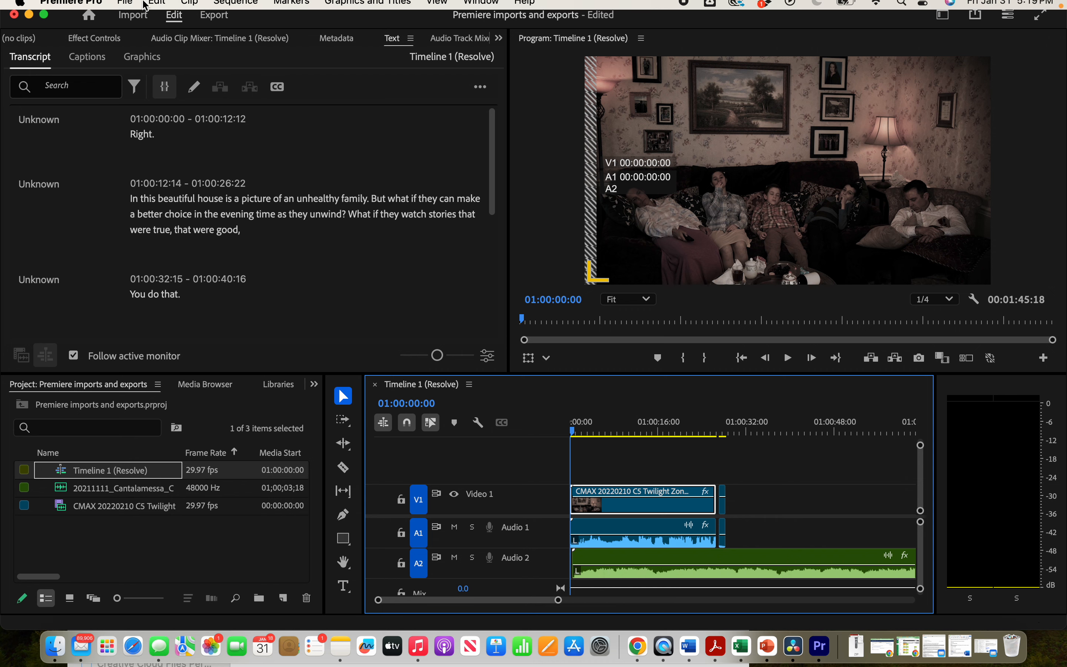
# - Save the Premiere project
pyautogui.click(127, 8)
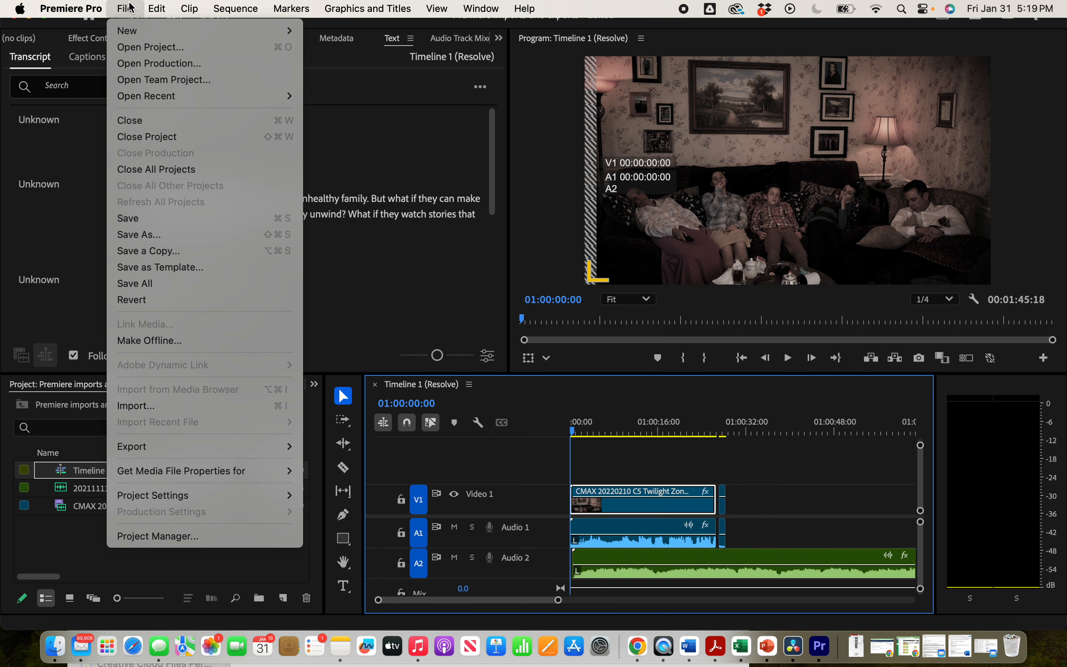
pyautogui.moveTo(245, 453)
pyautogui.click(513, 430)
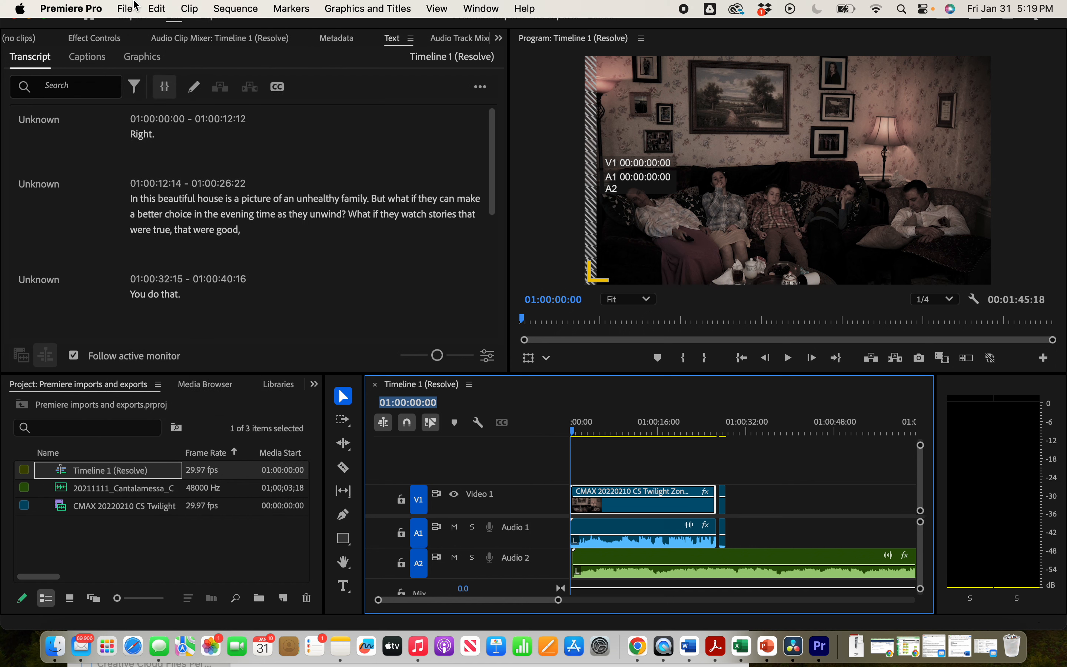
pyautogui.click(124, 7)
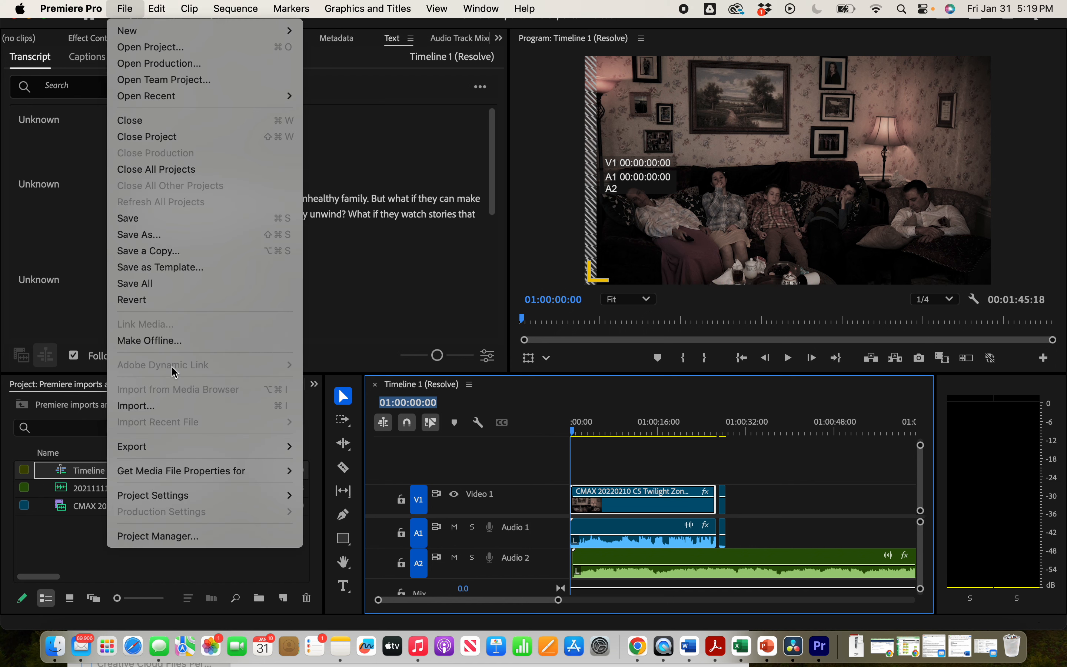
pyautogui.press('super+s')
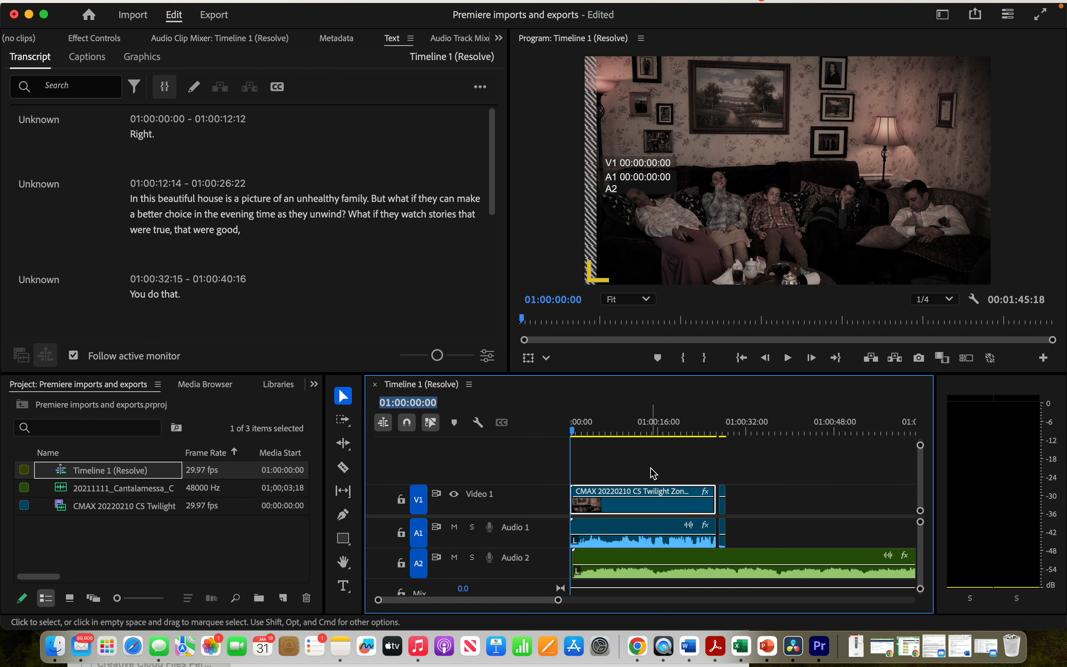
pyautogui.click(642, 425)
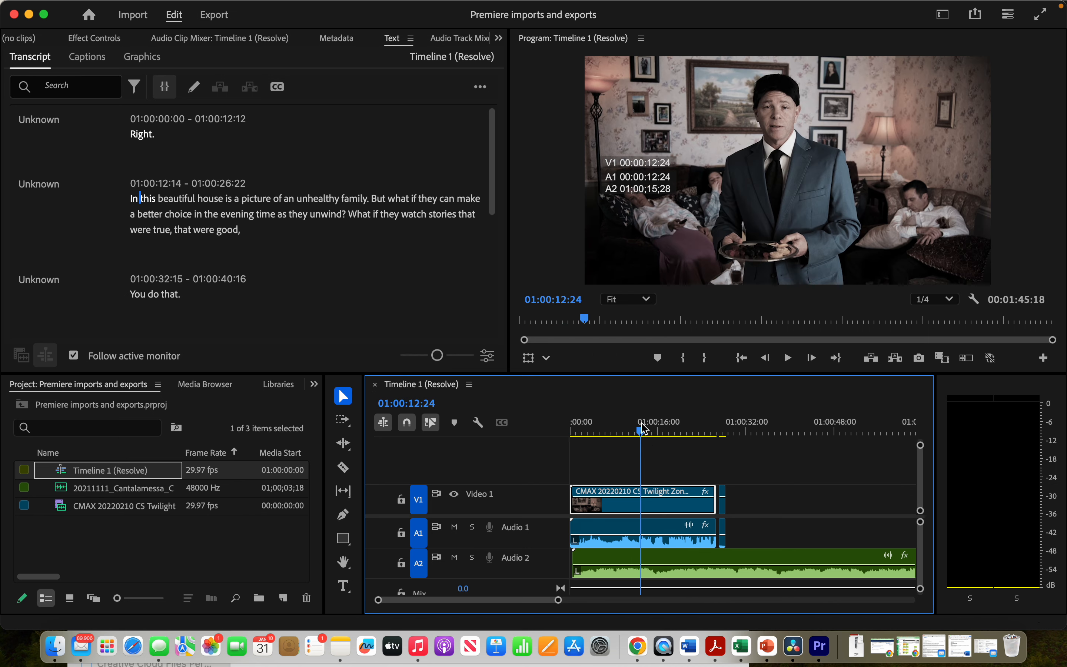
pyautogui.click(126, 8)
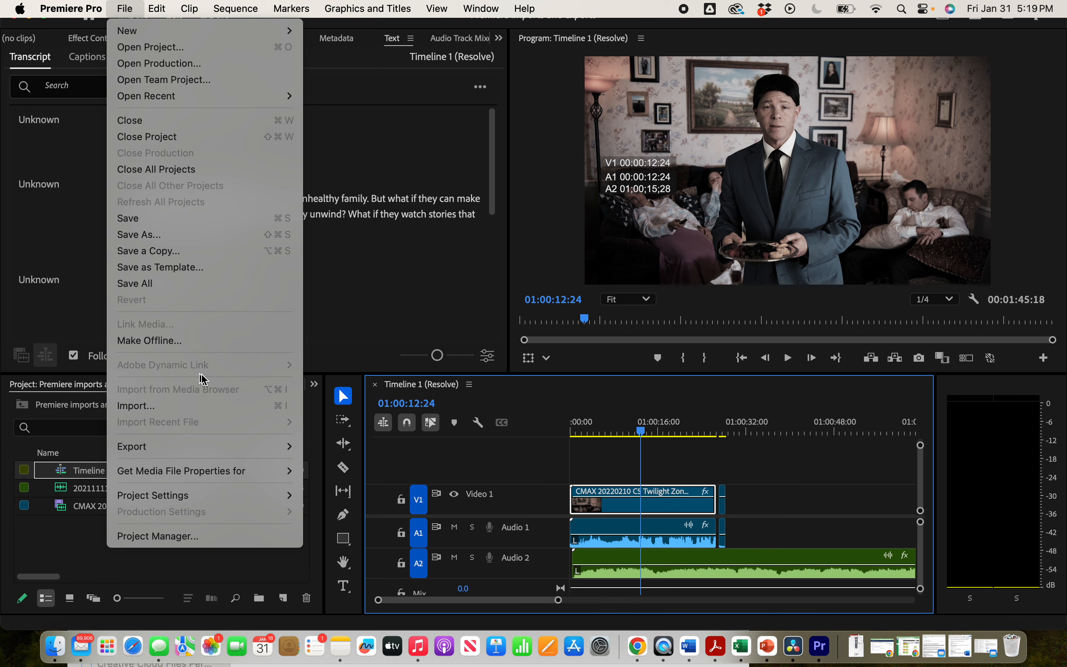
pyautogui.click(591, 462)
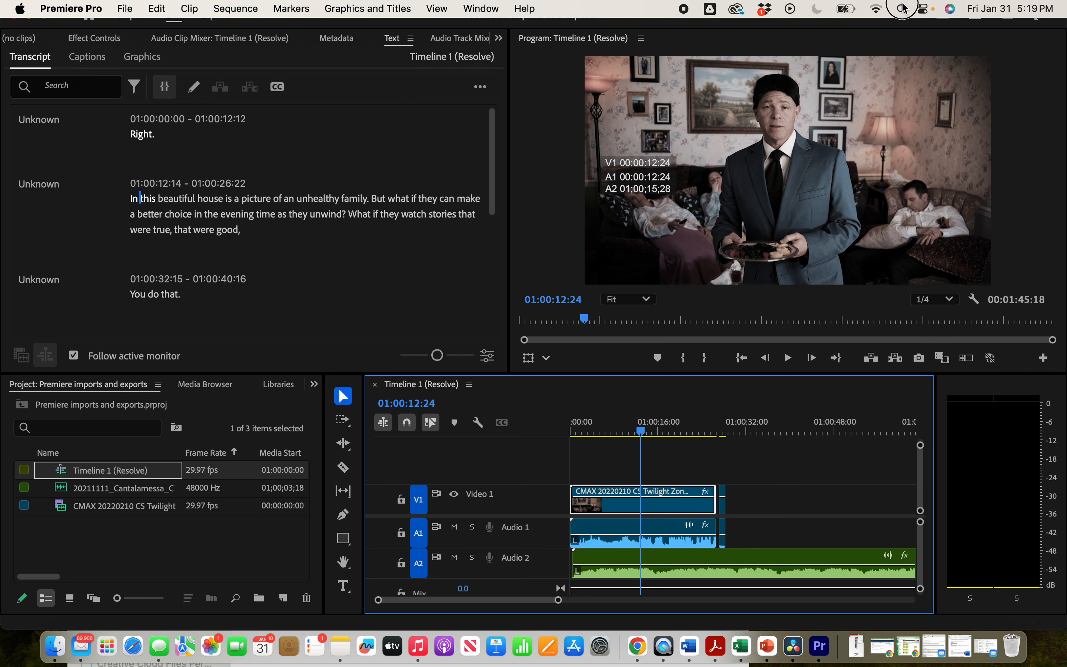
# - Search for and launch Adobe Audition 2025
pyautogui.press('super+space')
pyautogui.write('audit')
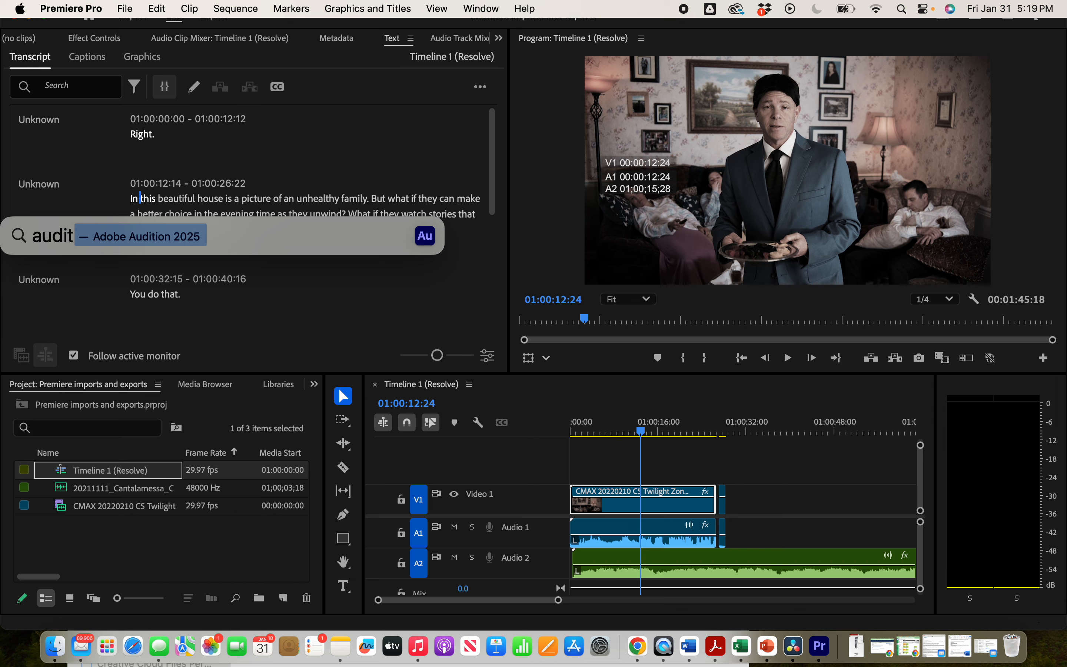
pyautogui.press('Return')
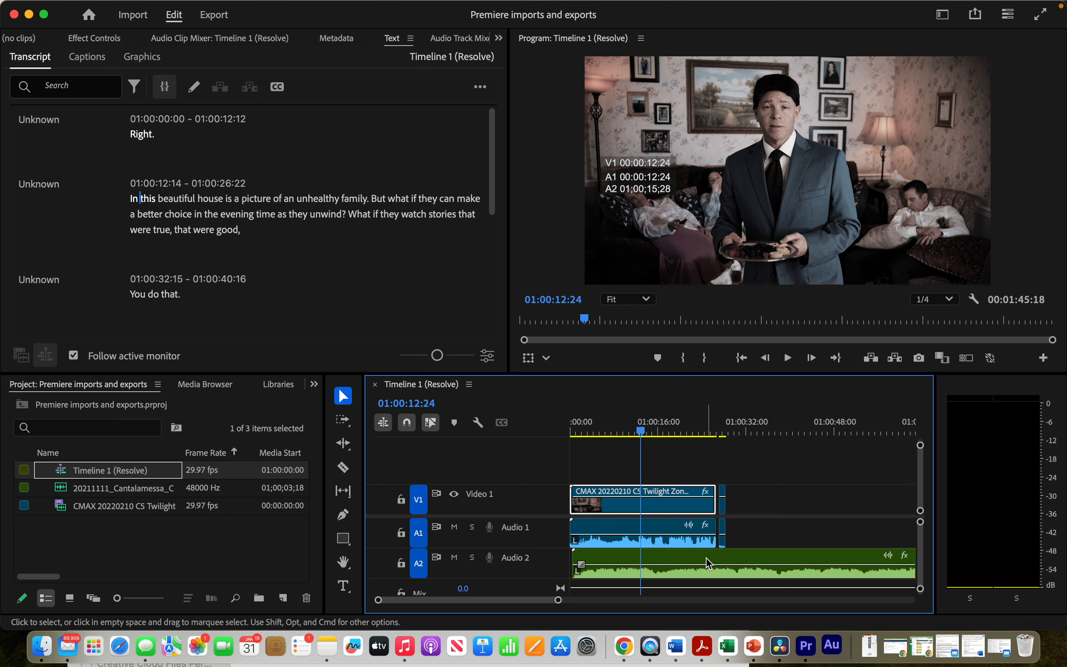
# - Undo the A2 clip extension and save the project
pyautogui.click(759, 493)
pyautogui.press('super+z')
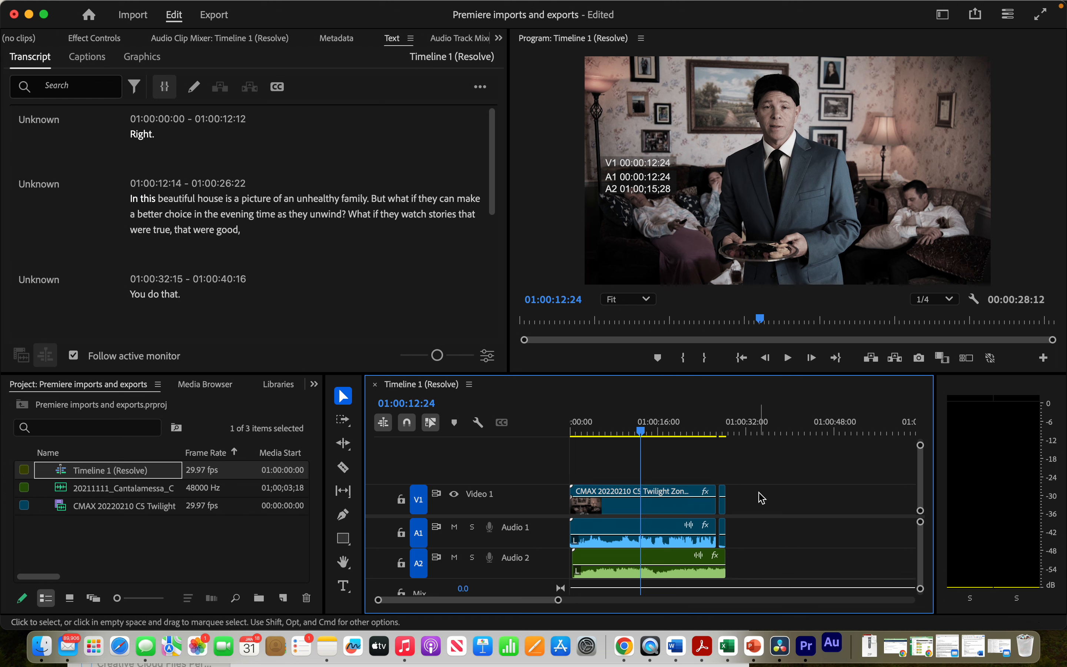
pyautogui.press('super+s')
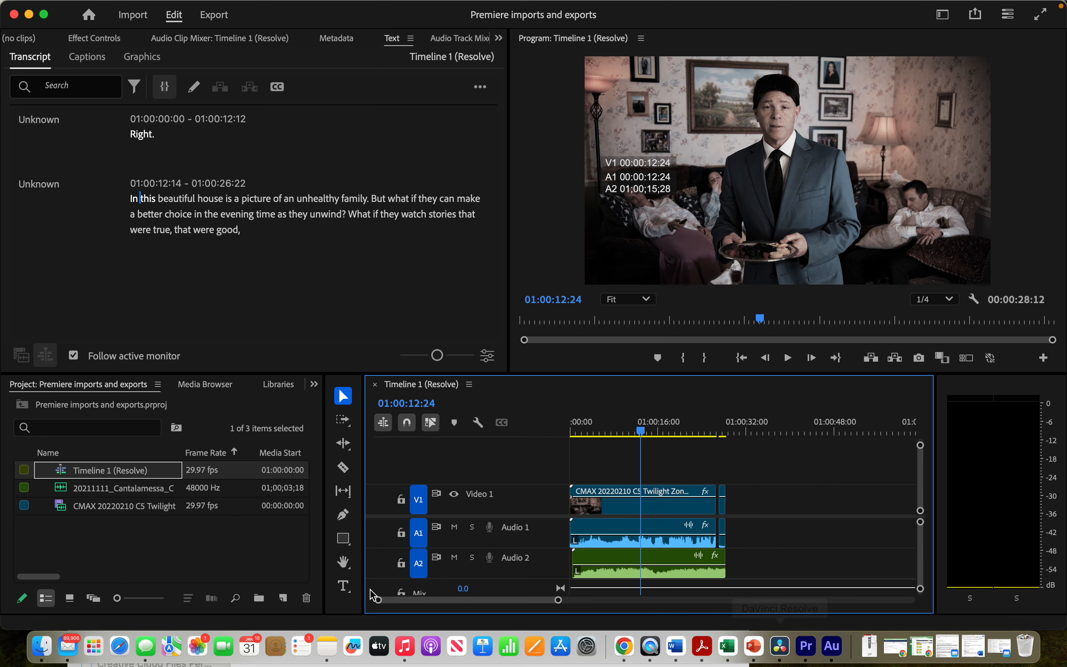
# - Switch to Audition and open the Premiere project Premiere imports and exports.prproj from Documents > Resolve to Audition > Premiere
pyautogui.click(832, 649)
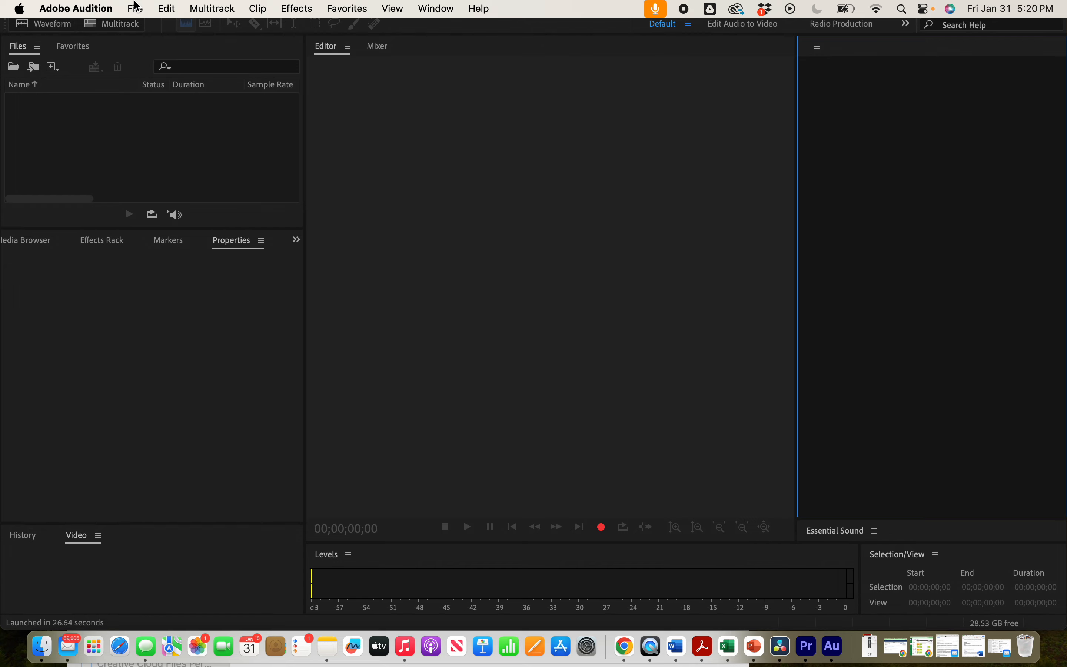
pyautogui.click(137, 9)
pyautogui.click(150, 48)
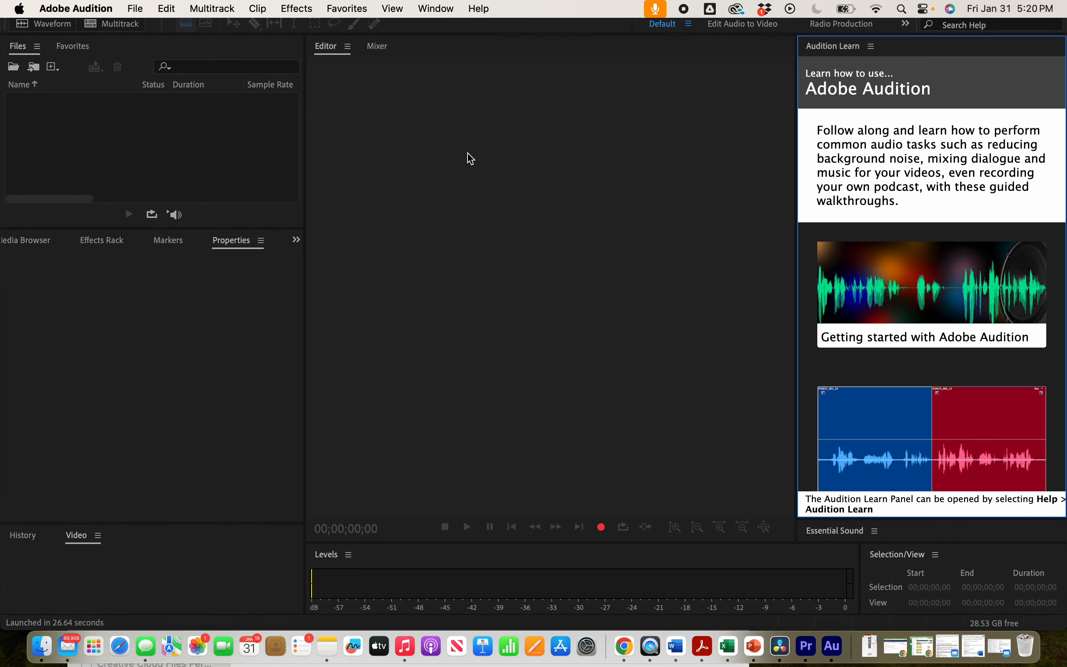
pyautogui.click(534, 113)
pyautogui.click(551, 122)
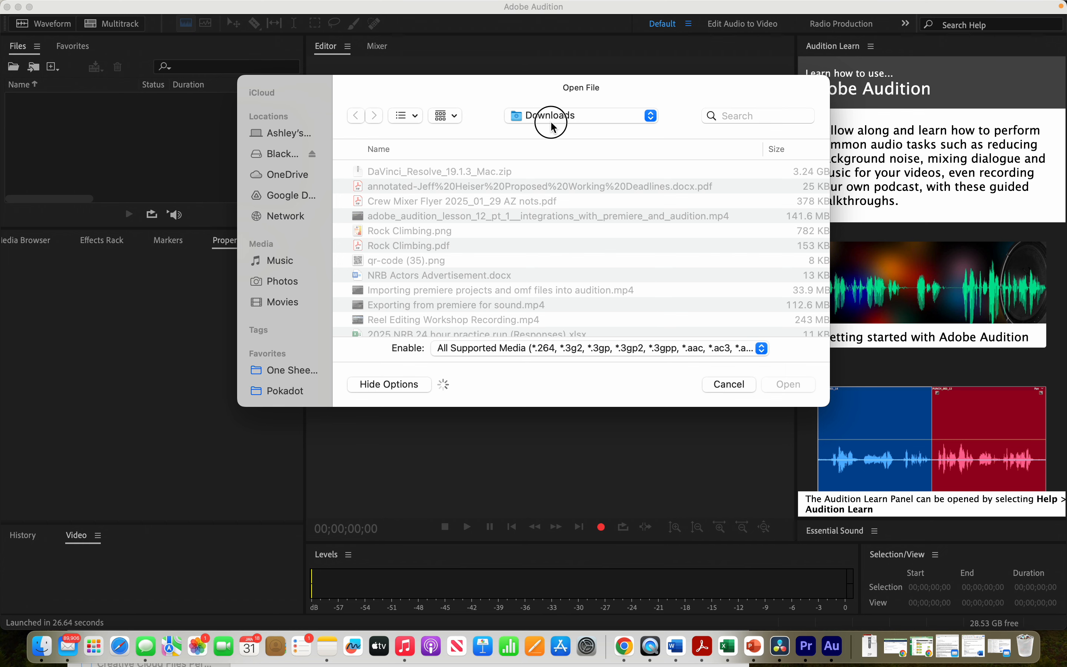
pyautogui.click(575, 121)
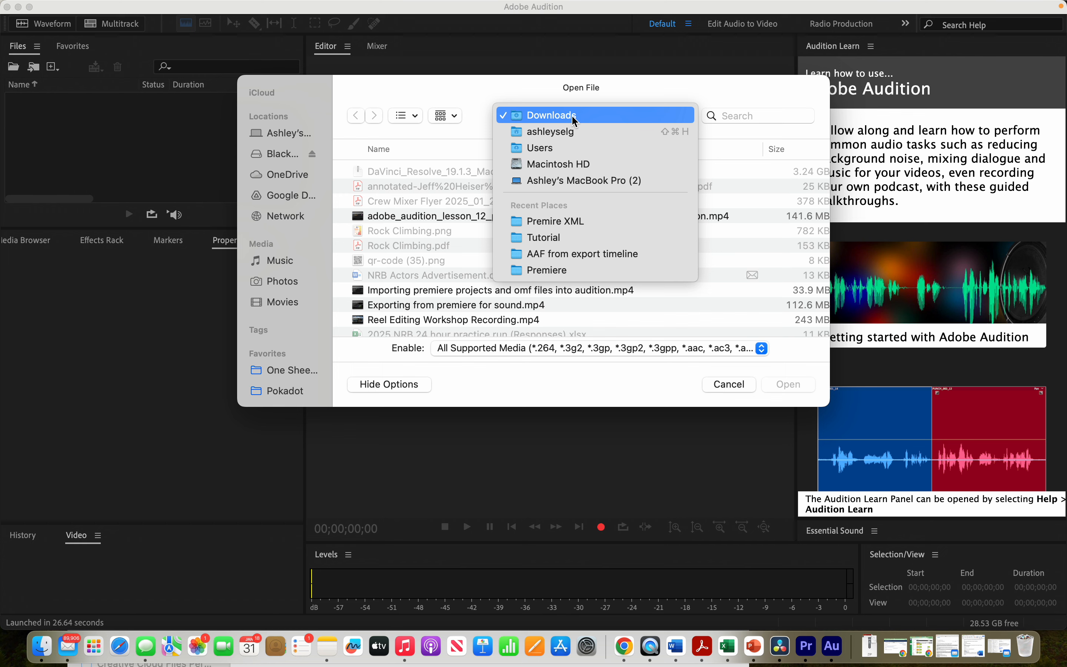
pyautogui.click(567, 220)
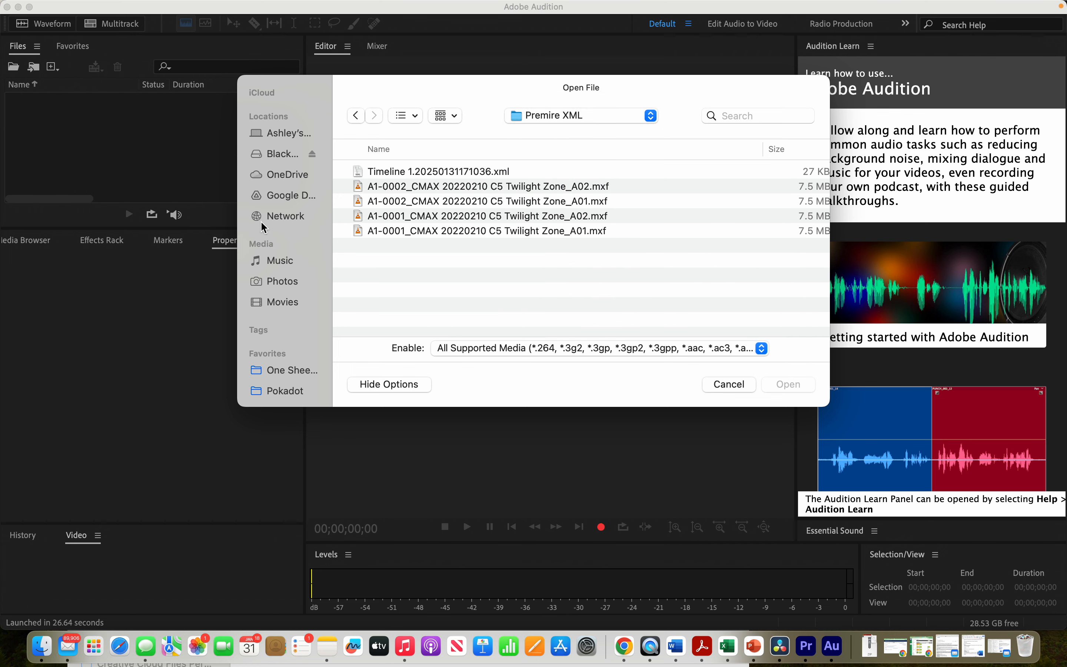
pyautogui.scroll(-5, 293, 319)
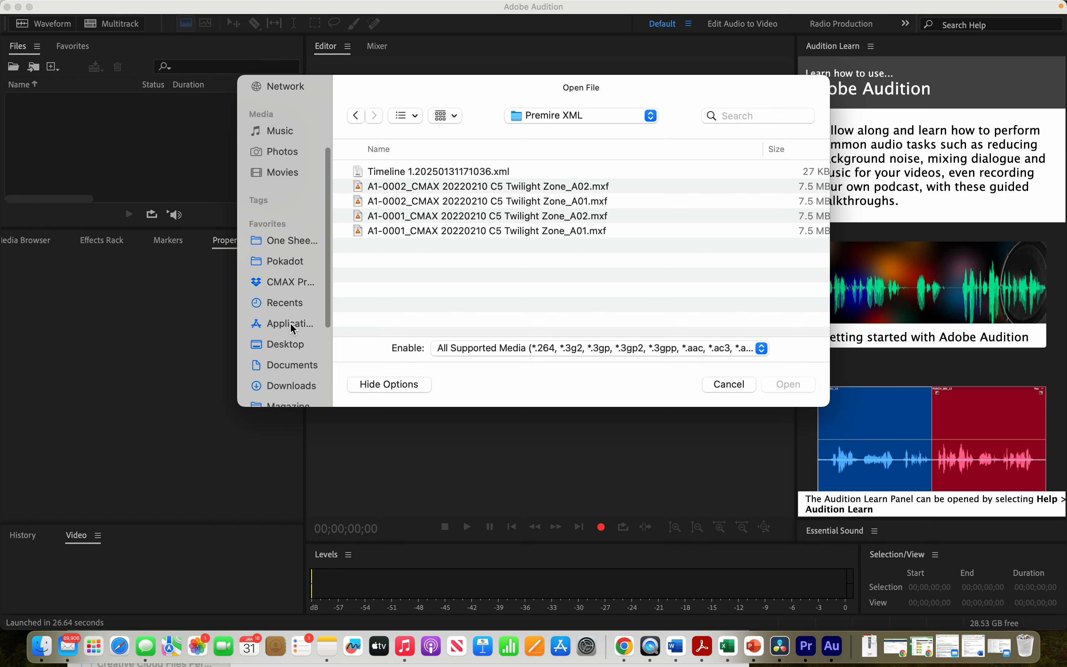
pyautogui.click(293, 324)
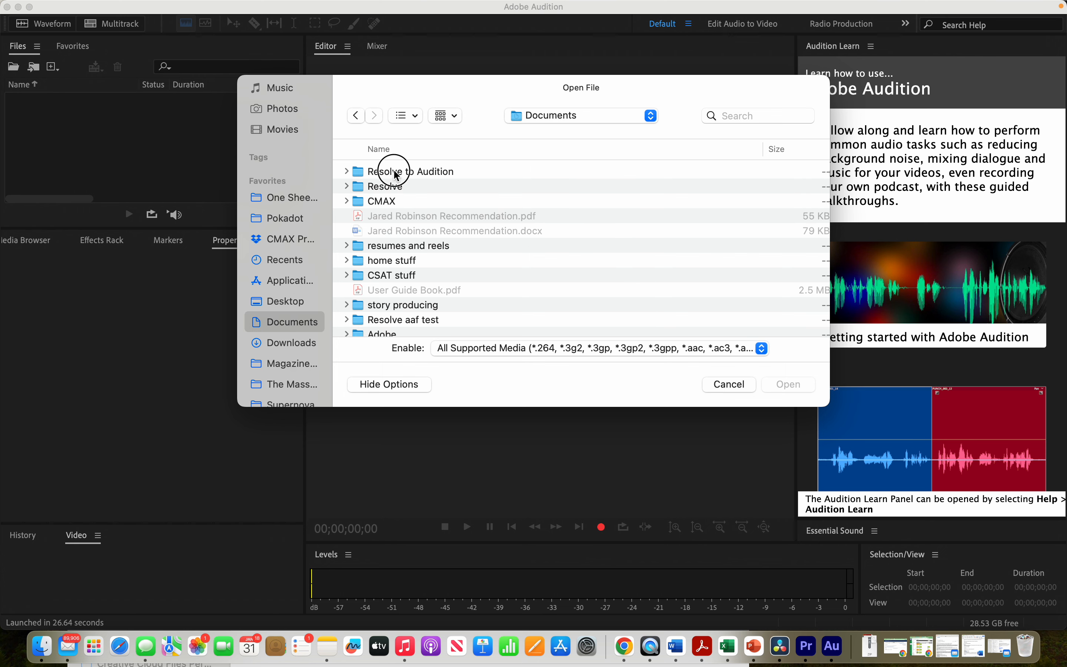
pyautogui.doubleClick(395, 171)
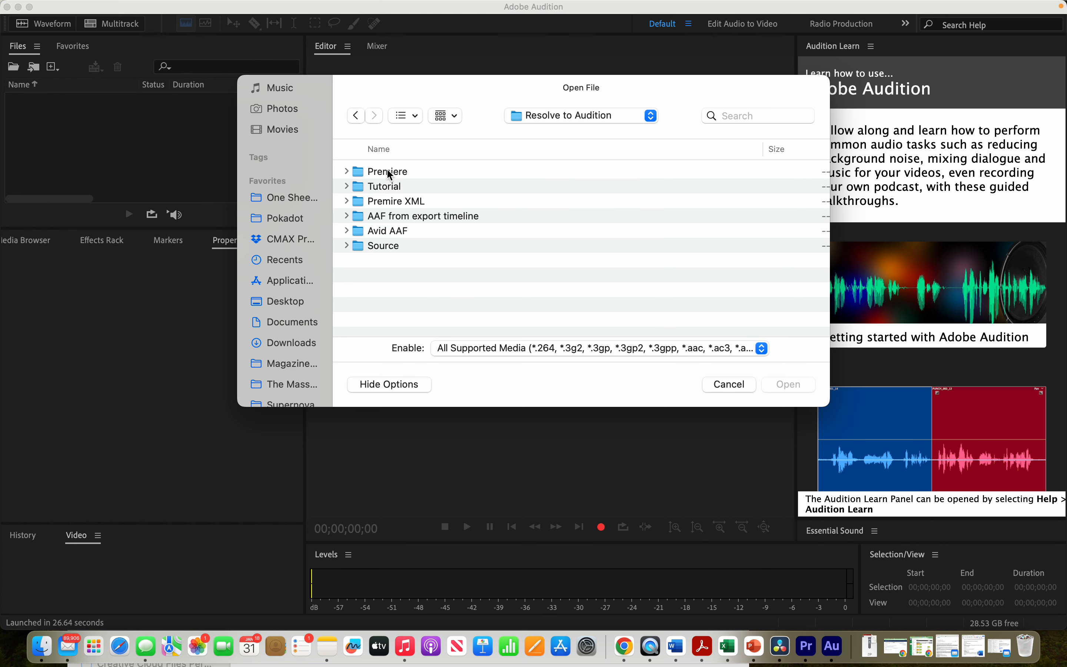
pyautogui.doubleClick(390, 173)
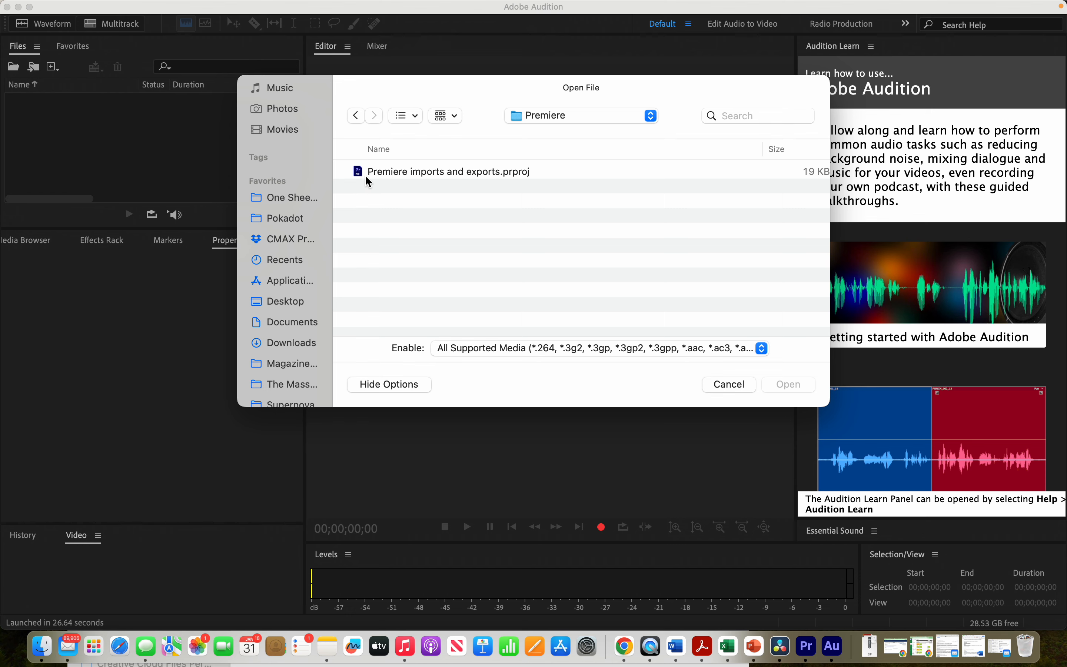
pyautogui.doubleClick(427, 171)
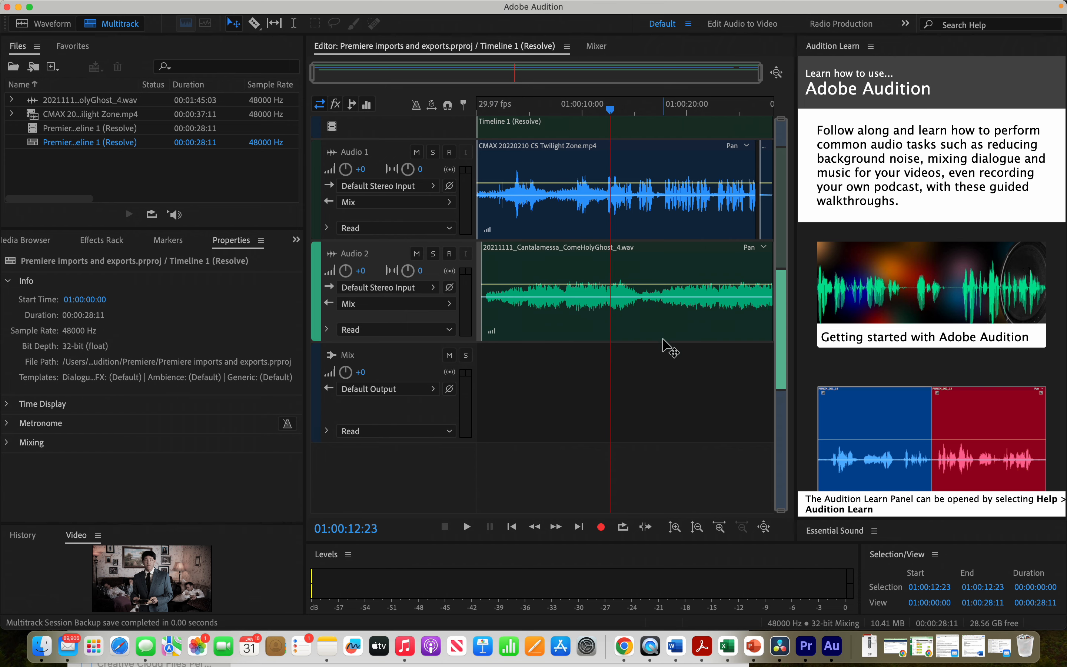
pyautogui.click(807, 664)
pyautogui.click(772, 654)
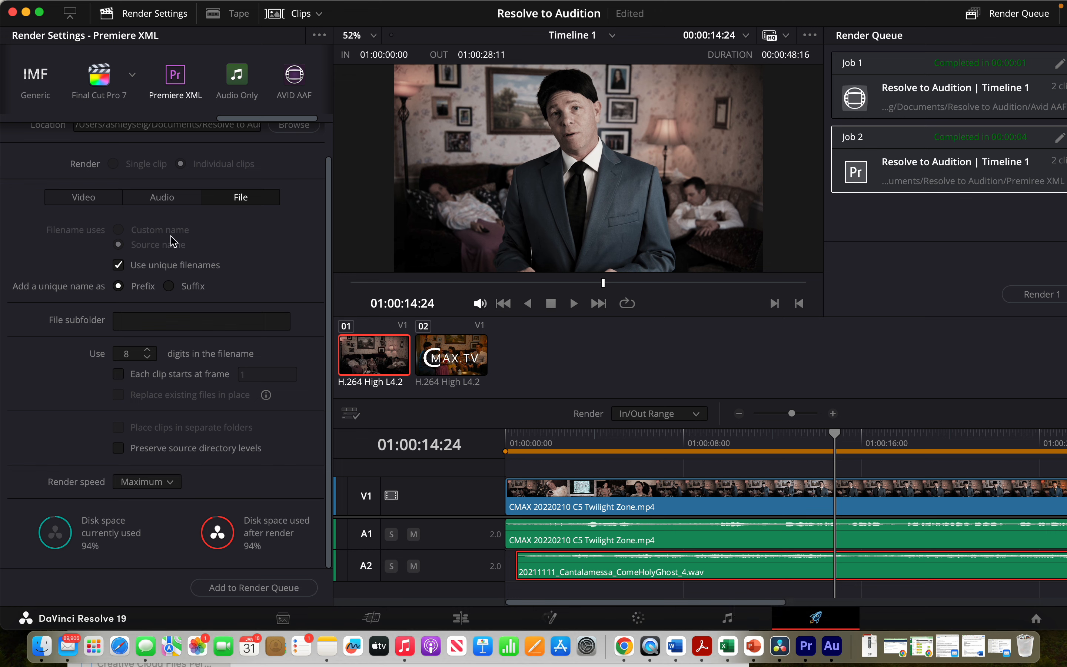
pyautogui.click(140, 8)
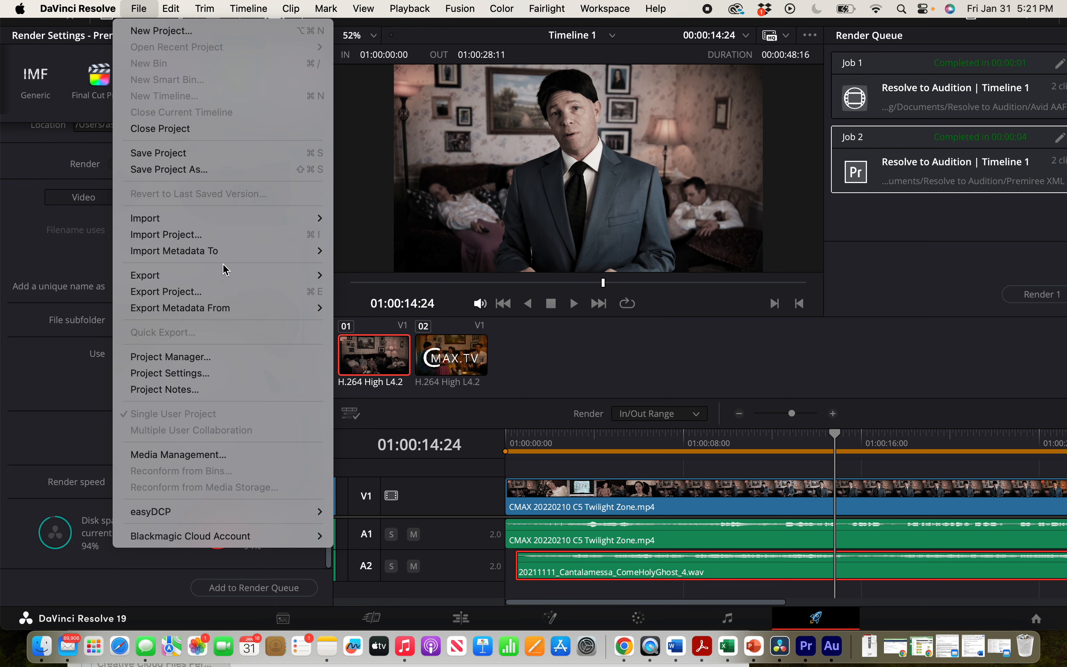
pyautogui.moveTo(224, 279)
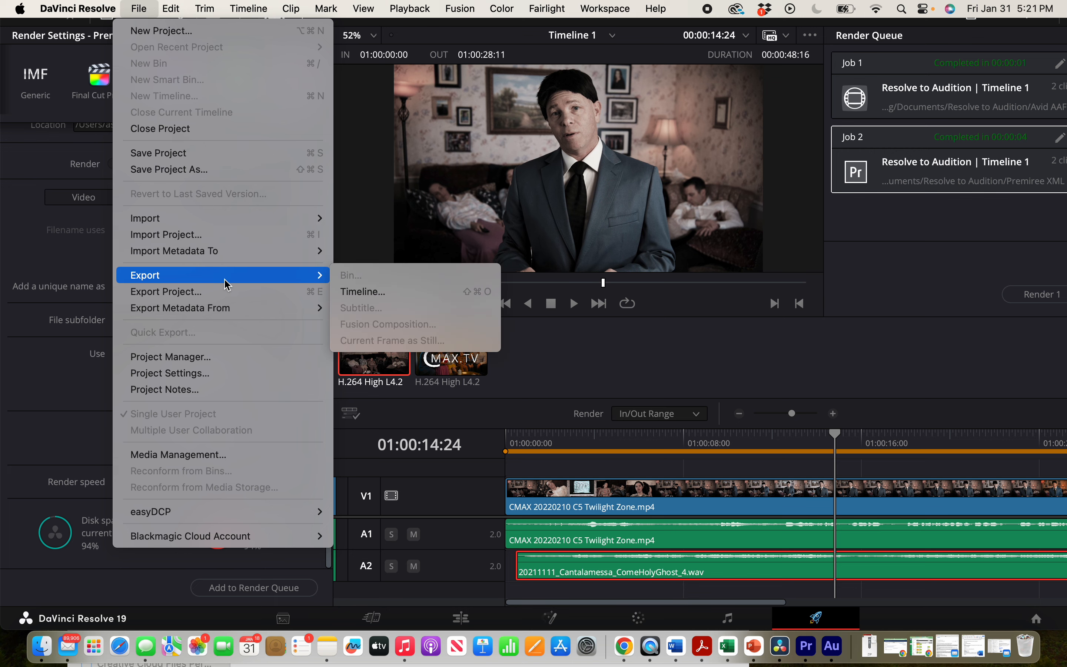
pyautogui.click(368, 291)
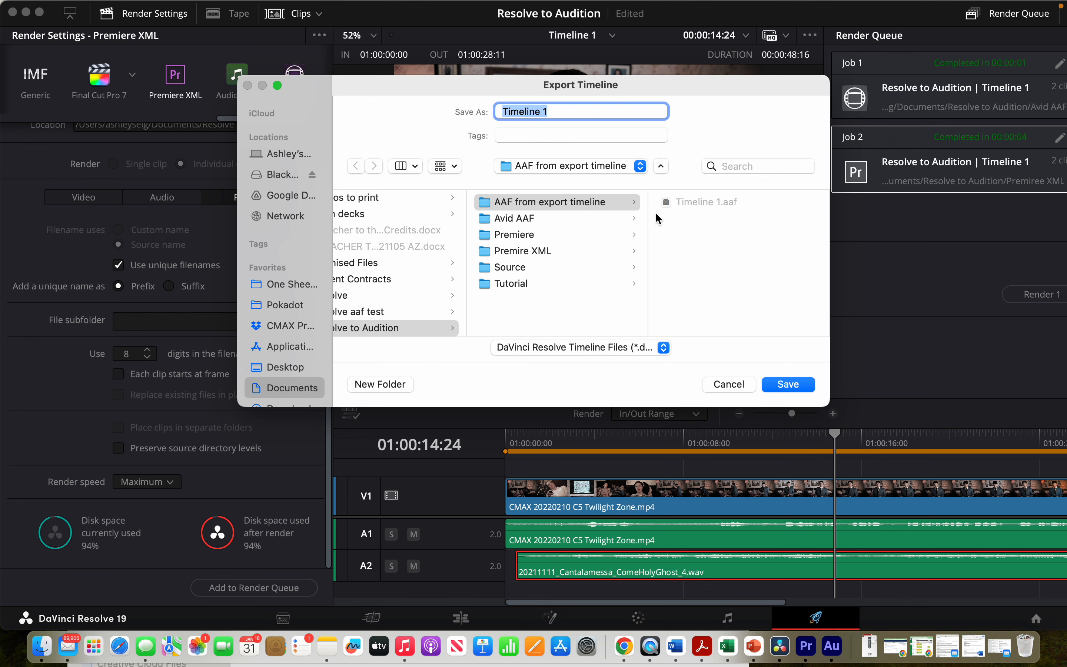
pyautogui.click(615, 348)
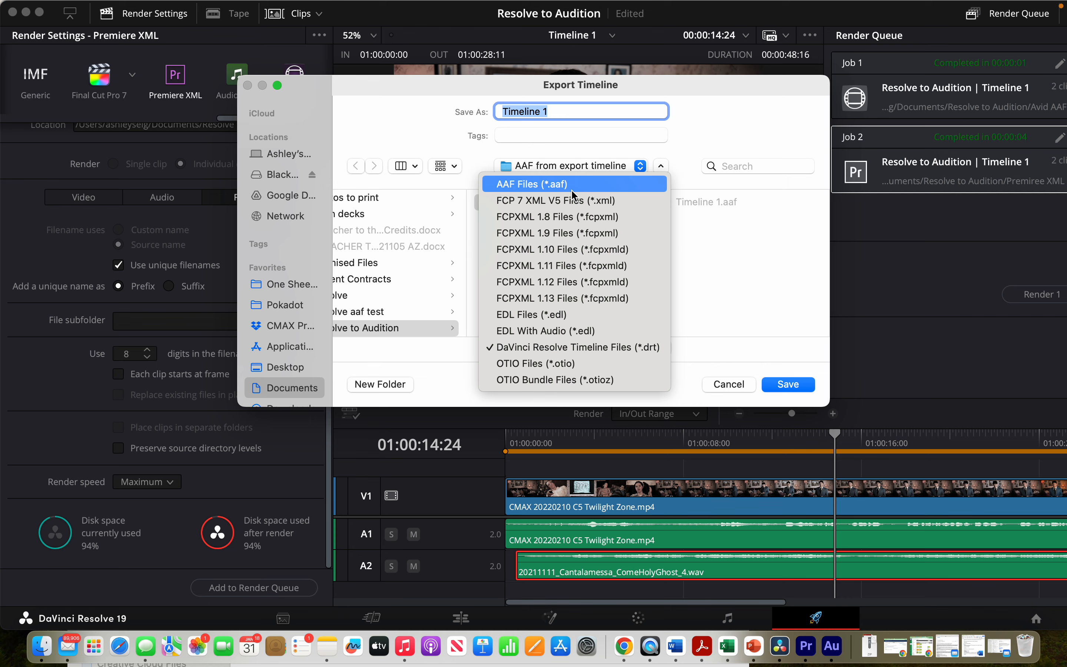
pyautogui.click(706, 401)
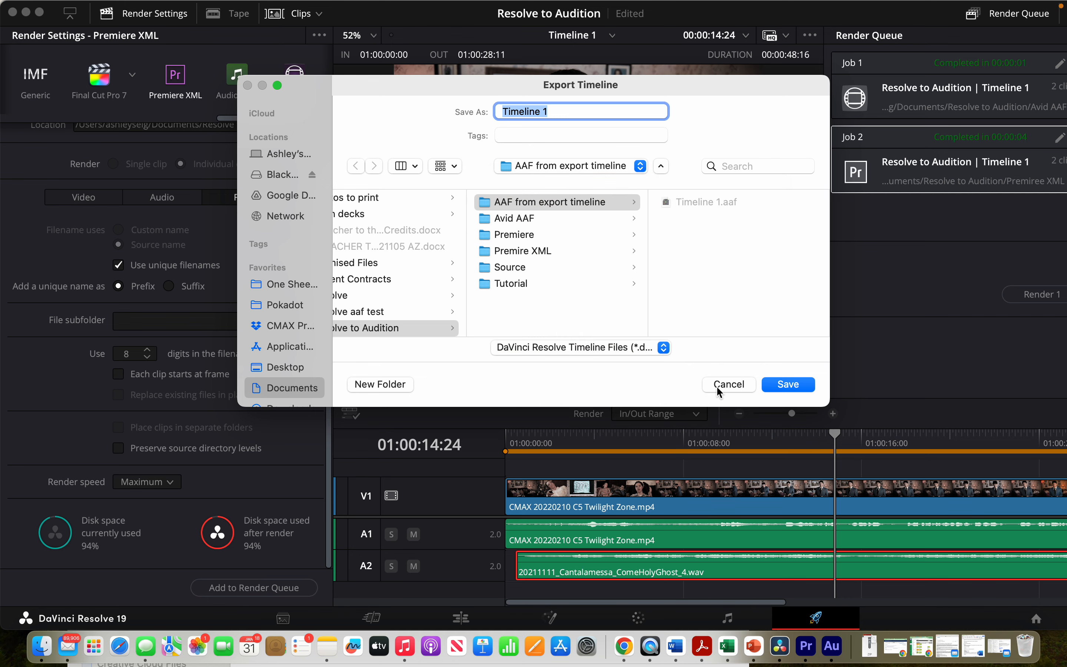
pyautogui.click(717, 386)
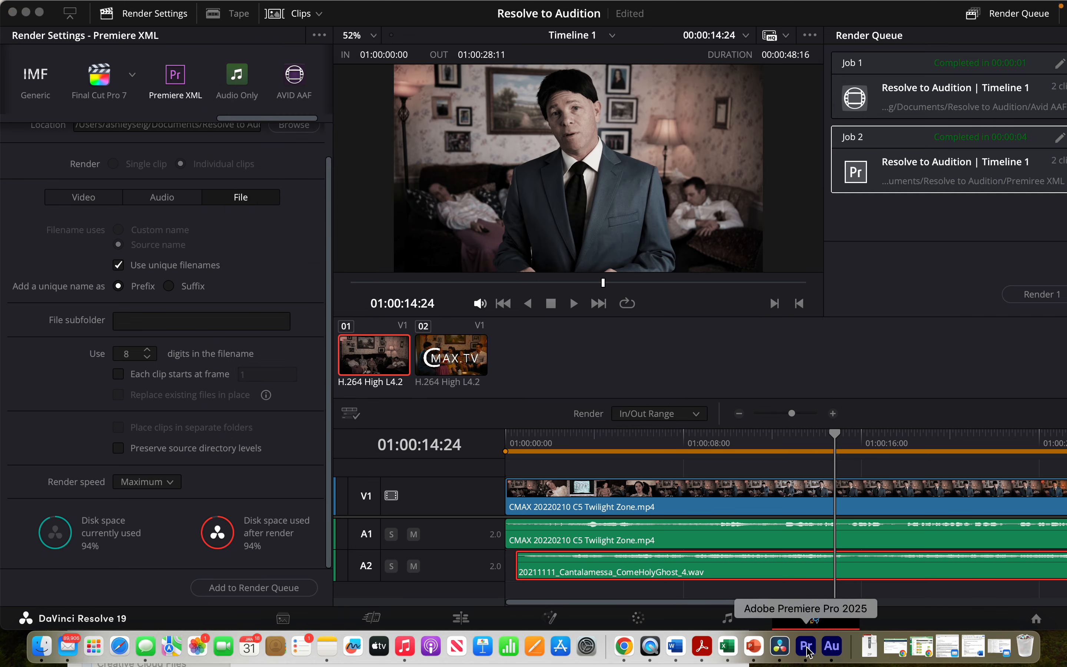
# - Return to Premiere Pro and delete all items from the project panel
pyautogui.click(805, 646)
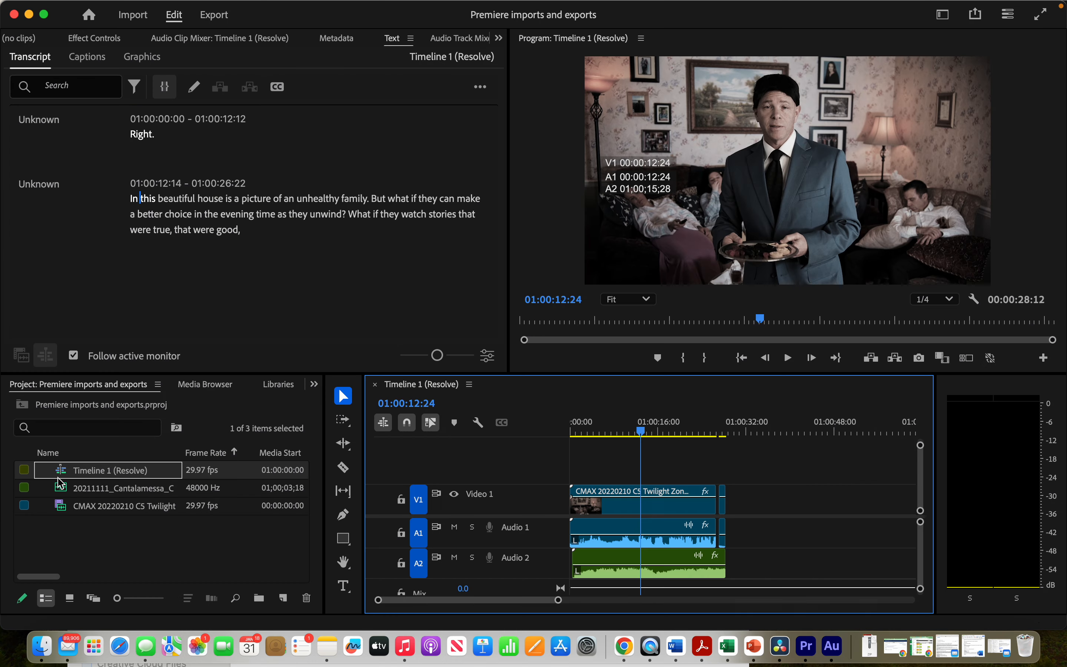
pyautogui.doubleClick(74, 535)
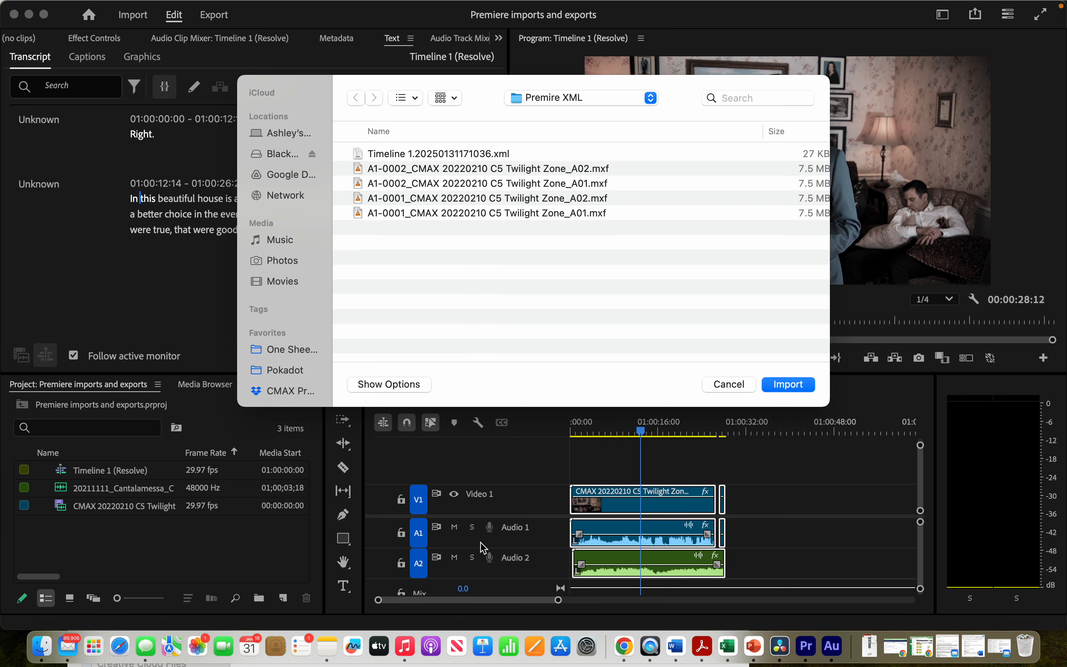
pyautogui.click(730, 384)
pyautogui.press('super+a')
pyautogui.press('Delete')
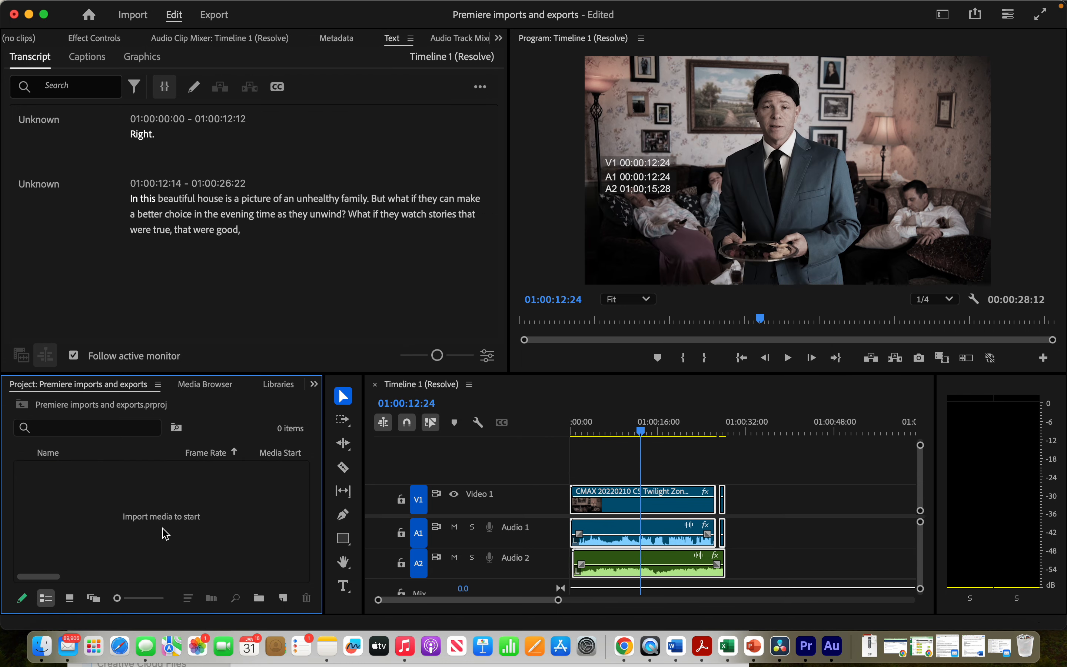
# - Import Timeline 1.20250131171036.xml from the Resolve to Audition > Premire XML folder into the project
pyautogui.click(168, 551)
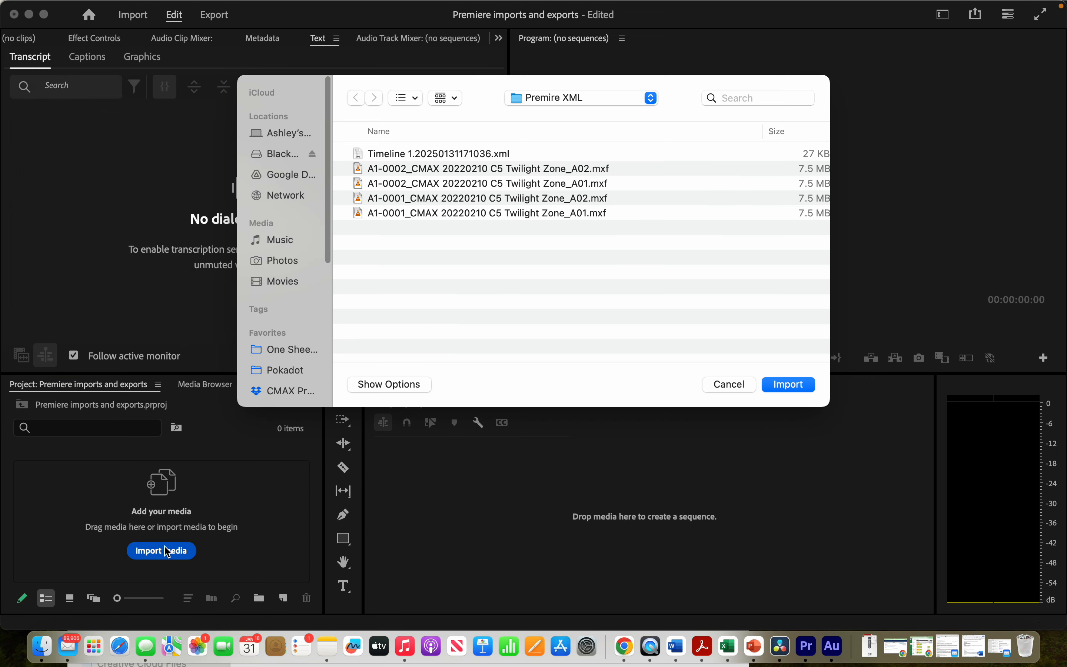
pyautogui.click(591, 102)
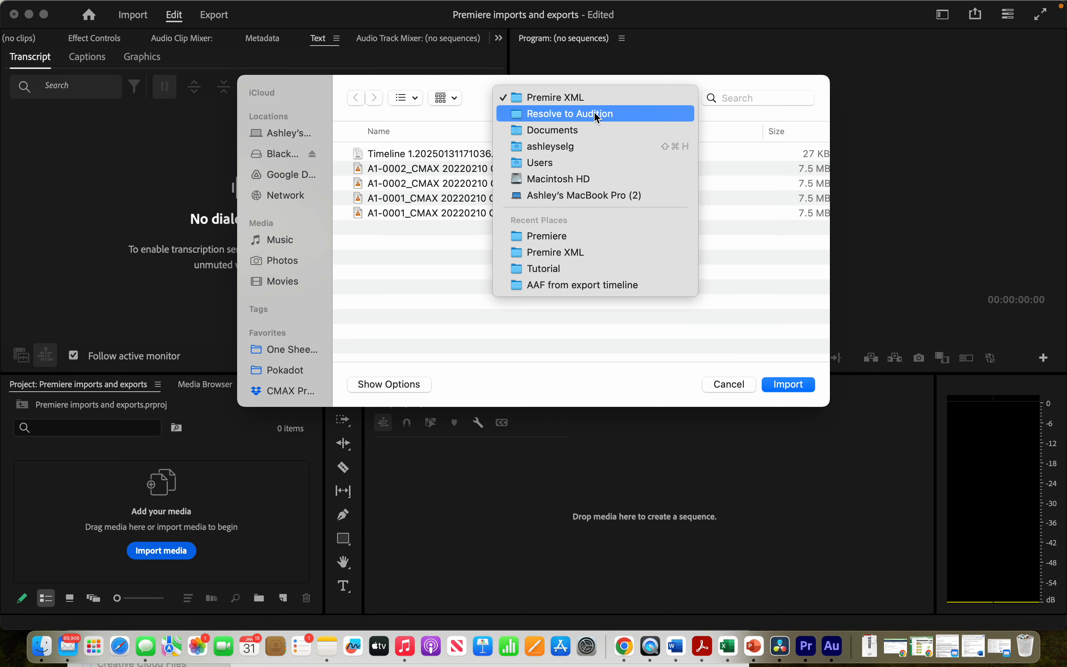
pyautogui.click(596, 115)
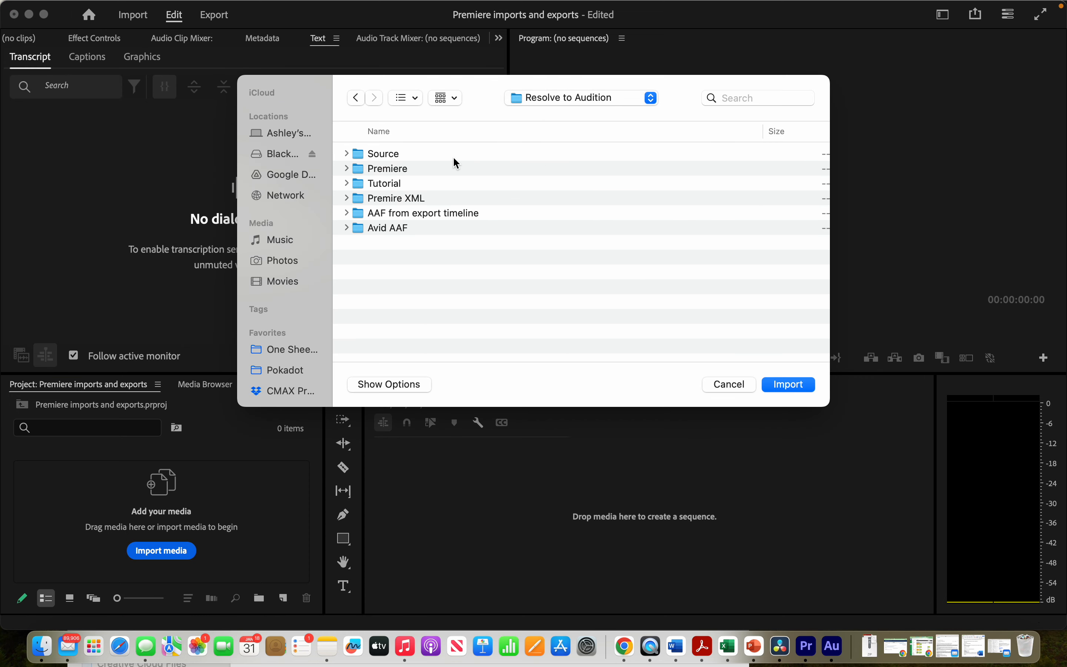
pyautogui.doubleClick(407, 211)
pyautogui.doubleClick(394, 151)
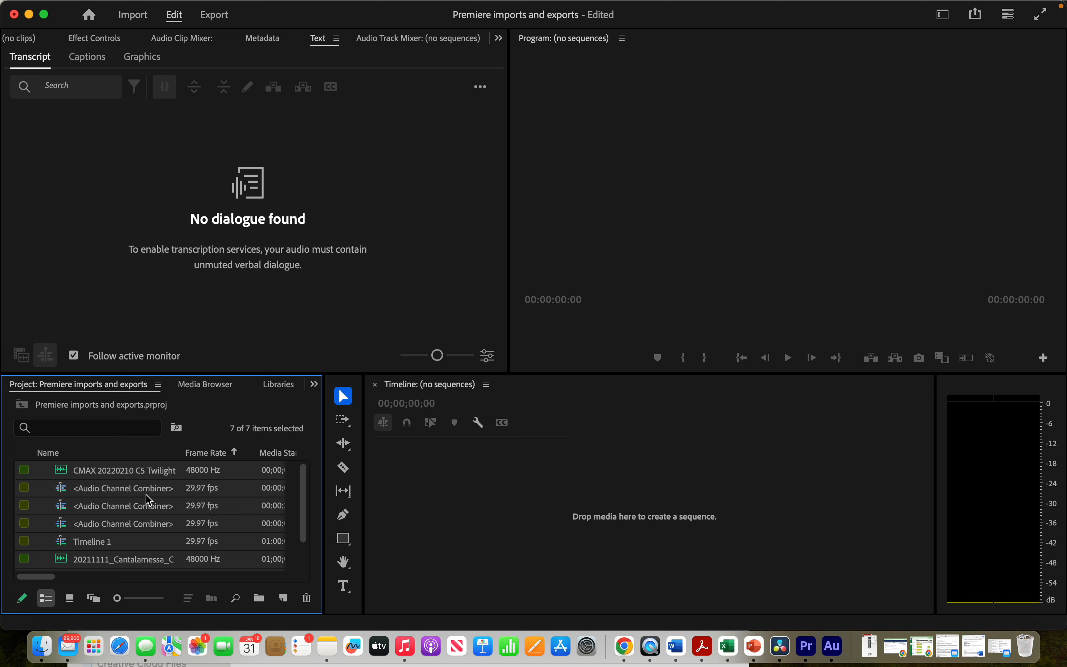
# - Open the imported Timeline 1 sequence in the timeline
pyautogui.click(105, 523)
pyautogui.click(99, 547)
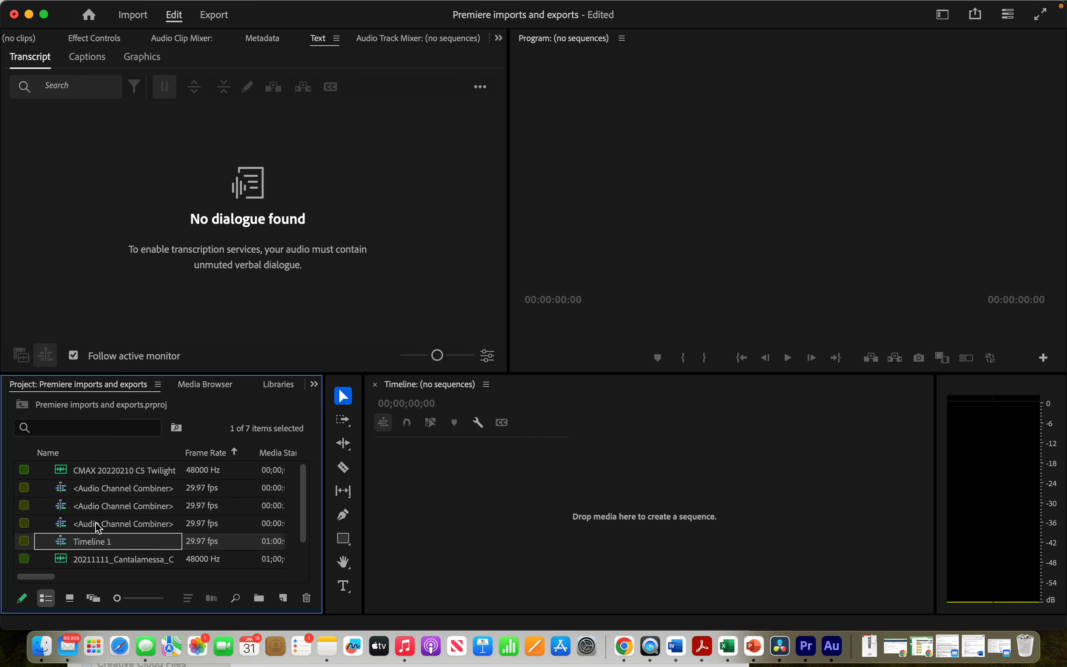
pyautogui.doubleClick(67, 547)
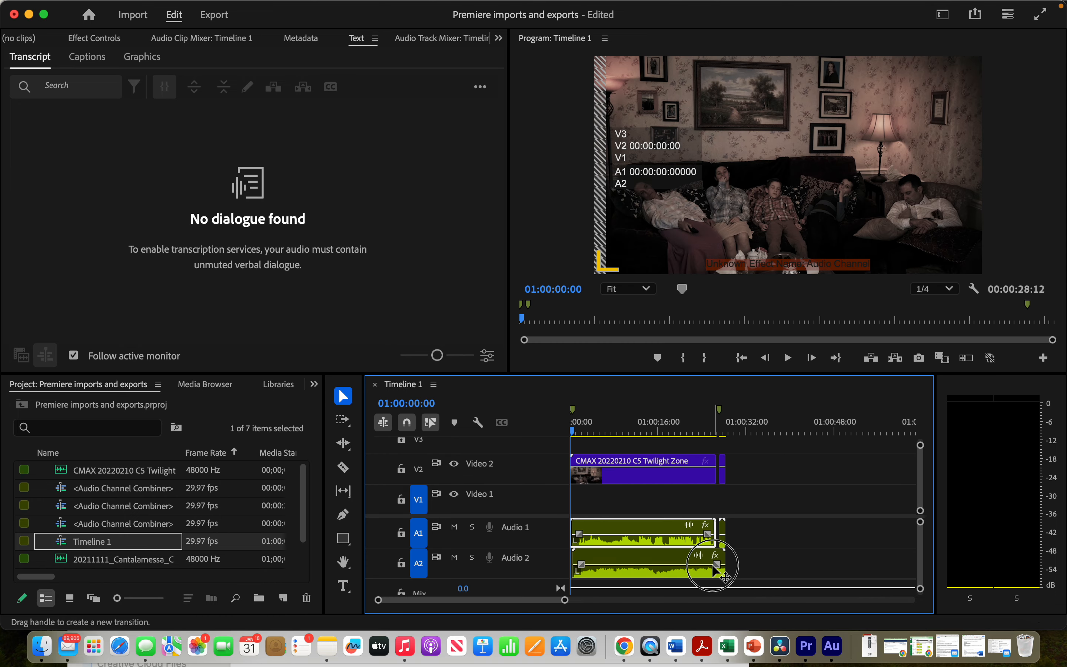
# - Open and examine the nested Audio Channel Combiner clip on track A2, closing its tab afterwards
pyautogui.click(713, 566)
pyautogui.moveTo(724, 572)
pyautogui.mouseDown()
pyautogui.moveTo(791, 572)
pyautogui.moveTo(726, 572)
pyautogui.mouseUp()
pyautogui.doubleClick(691, 572)
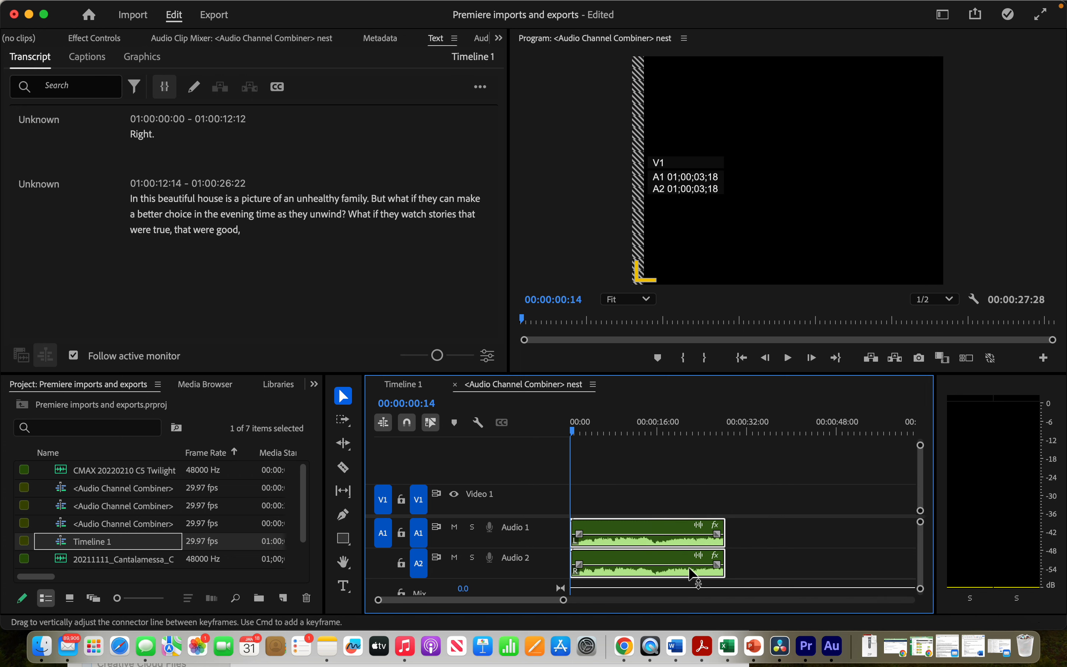
pyautogui.moveTo(726, 527); pyautogui.dragTo(924, 519)
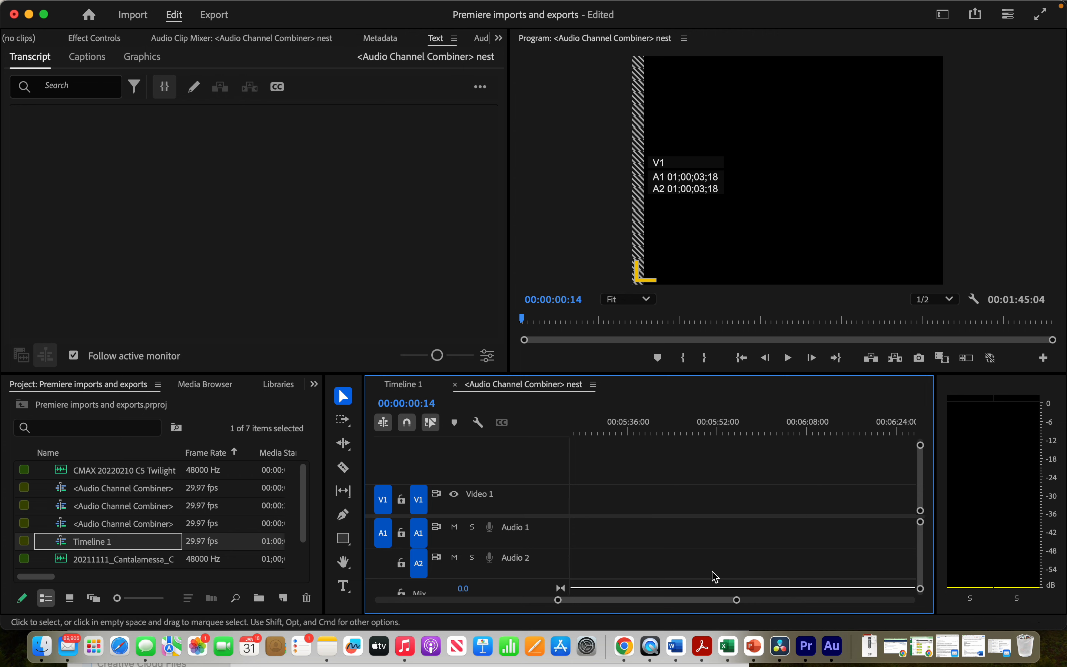
pyautogui.moveTo(738, 600); pyautogui.dragTo(963, 597)
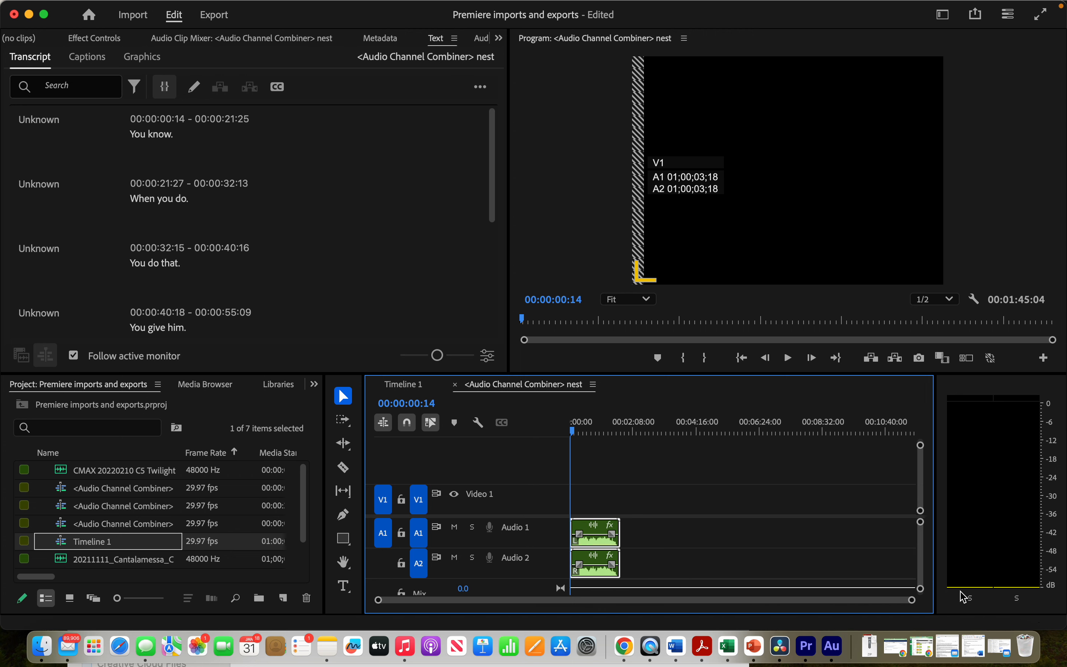
pyautogui.press('super+z')
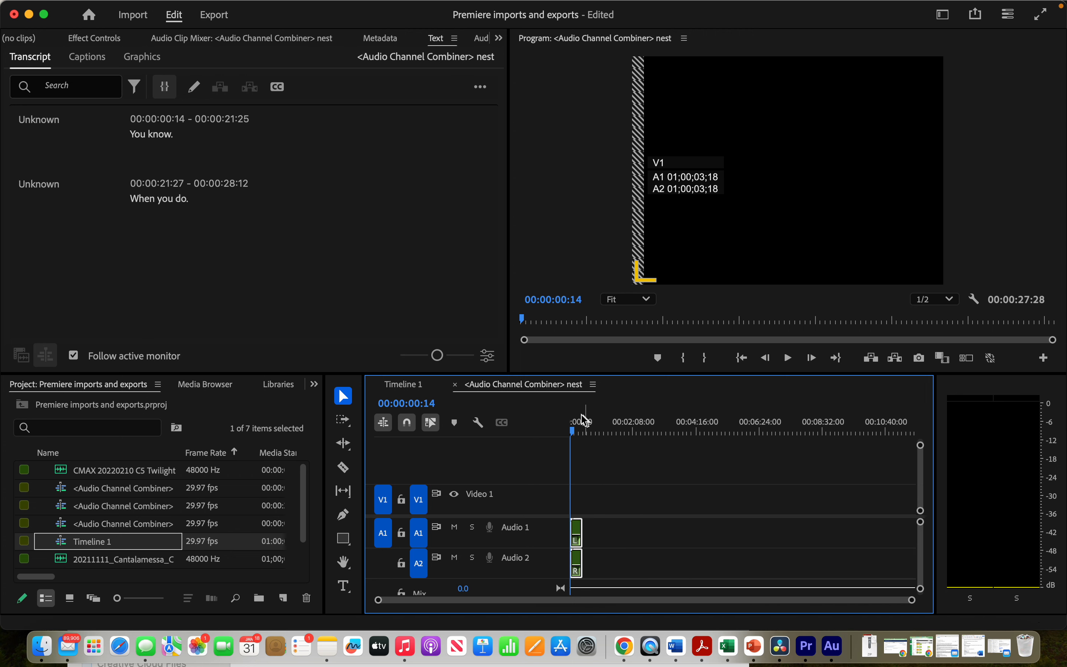
pyautogui.click(454, 385)
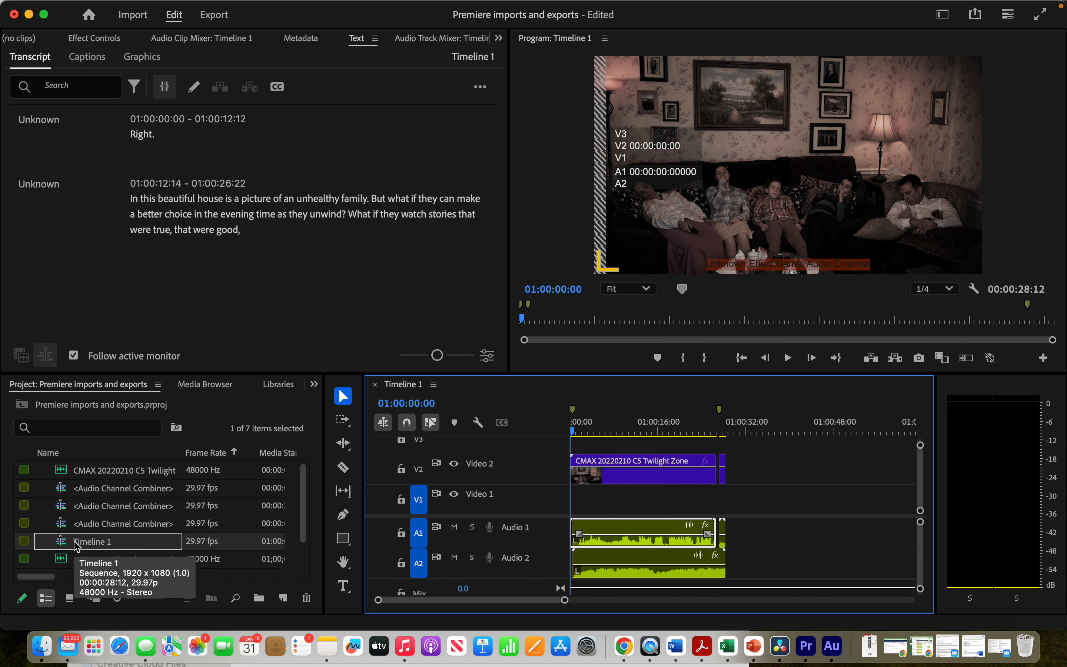
# - Create a simplified copy of Timeline 1 with Simplify Sequence, removing empty tracks
pyautogui.rightClick(76, 546)
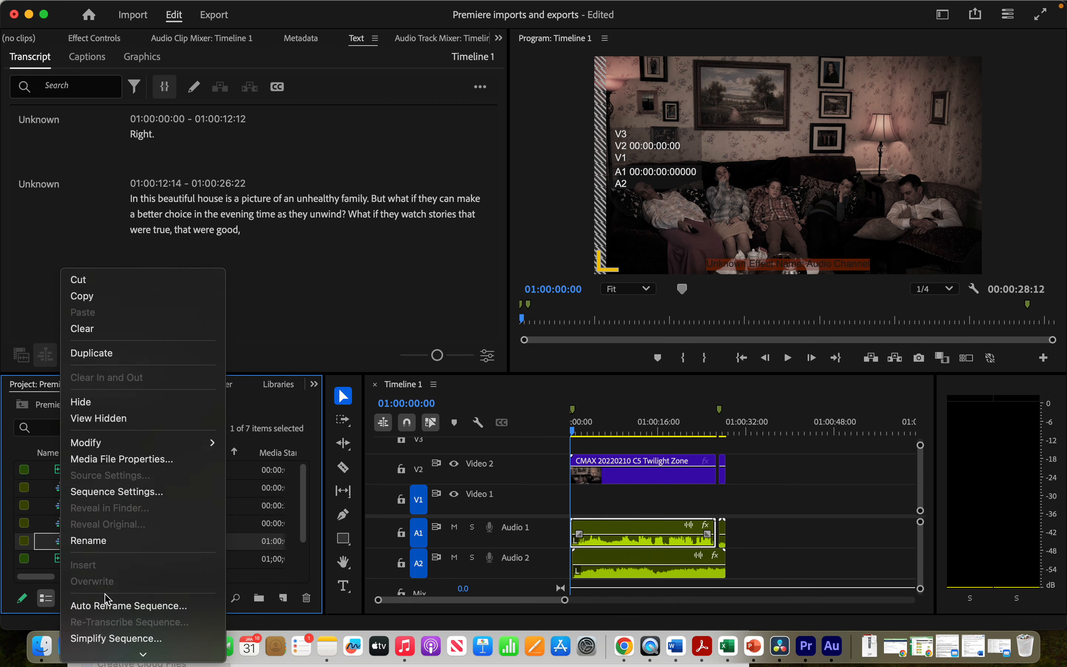
pyautogui.scroll(-5, 108, 598)
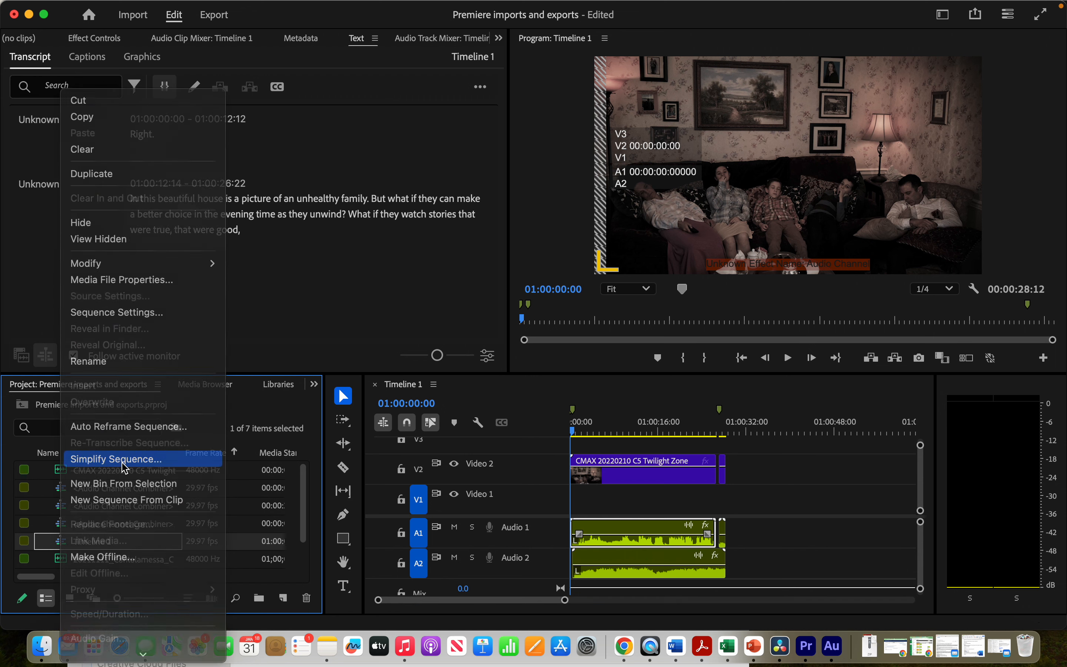
pyautogui.click(119, 459)
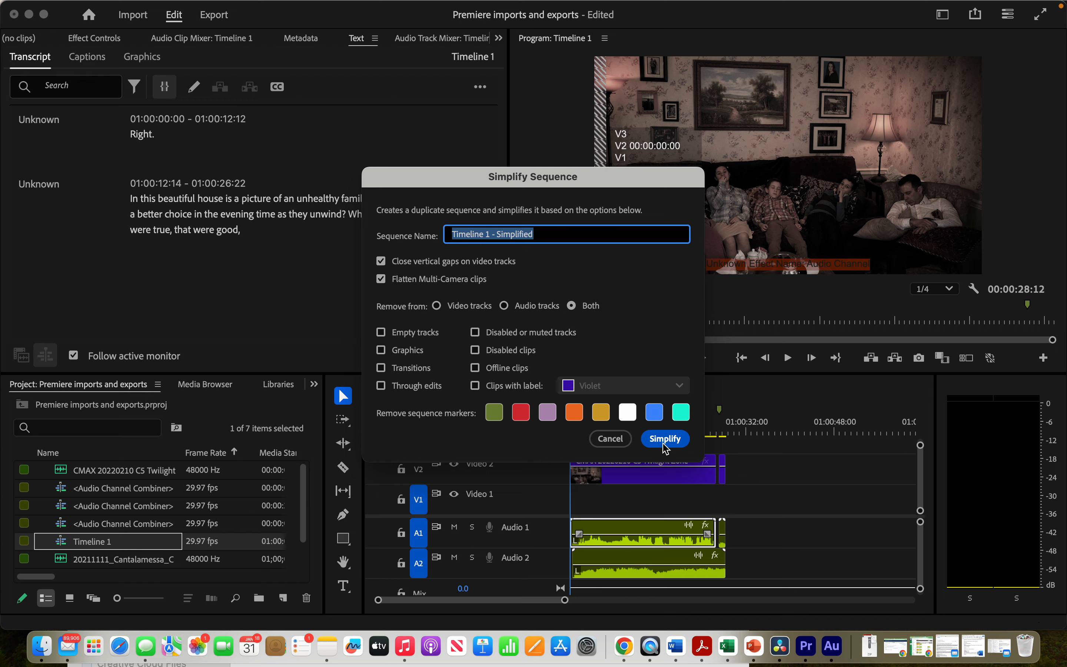
pyautogui.click(382, 332)
pyautogui.click(665, 438)
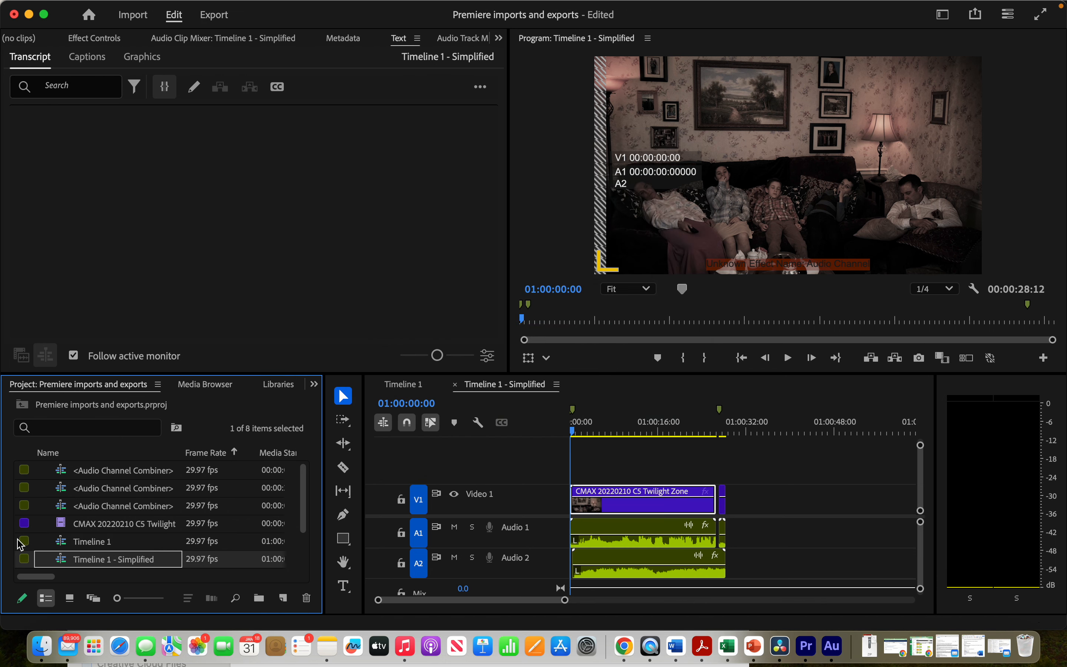
# - Try to extend the end of the Audio 2 clip in Timeline 1 - Simplified
pyautogui.click(63, 560)
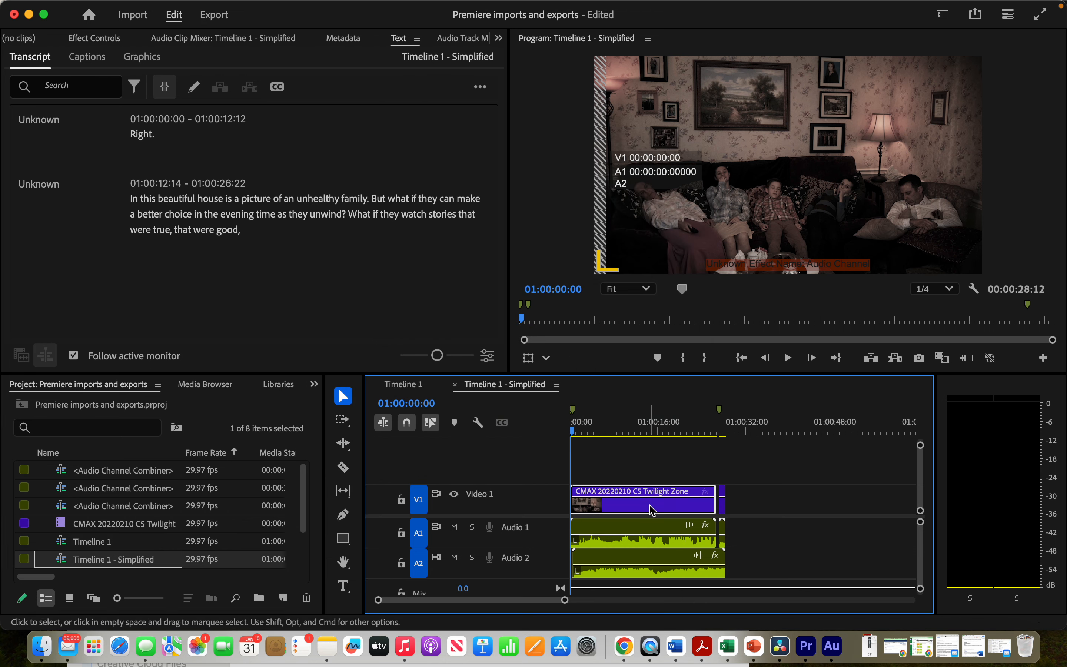
pyautogui.moveTo(727, 574); pyautogui.dragTo(1003, 583)
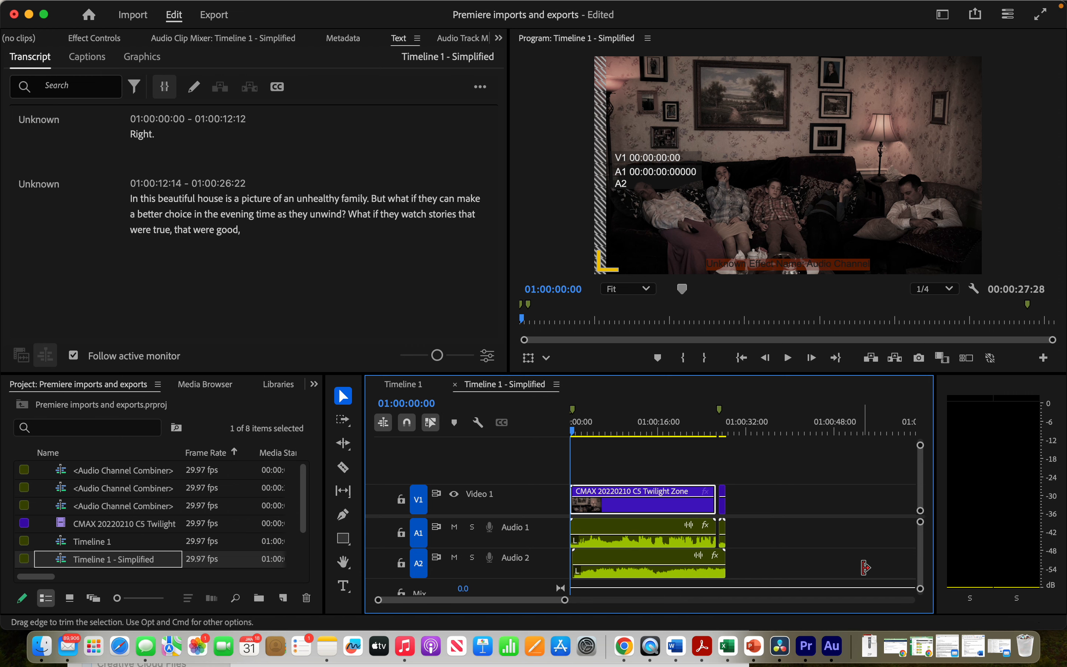
pyautogui.click(743, 573)
pyautogui.click(700, 574)
pyautogui.moveTo(728, 572); pyautogui.dragTo(795, 567)
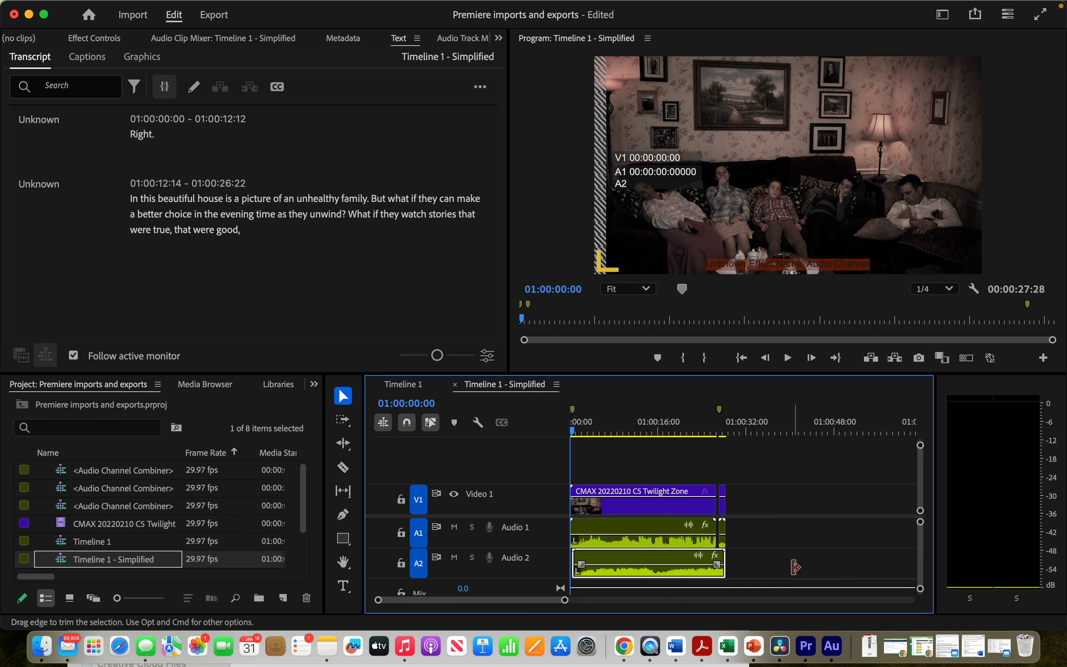
# - Open the nested Audio Channel Combiner clip on track A2, extend its audio clips' ends, and close the nest tab
pyautogui.click(108, 542)
pyautogui.doubleClick(60, 562)
pyautogui.click(722, 578)
pyautogui.doubleClick(669, 565)
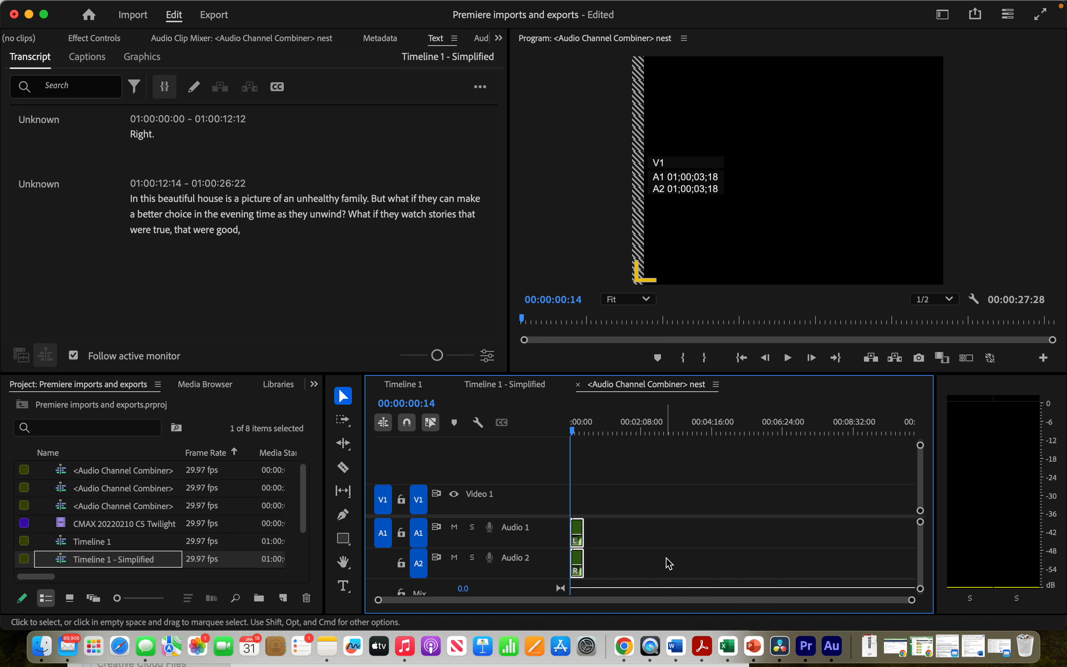
pyautogui.moveTo(585, 543); pyautogui.dragTo(675, 545)
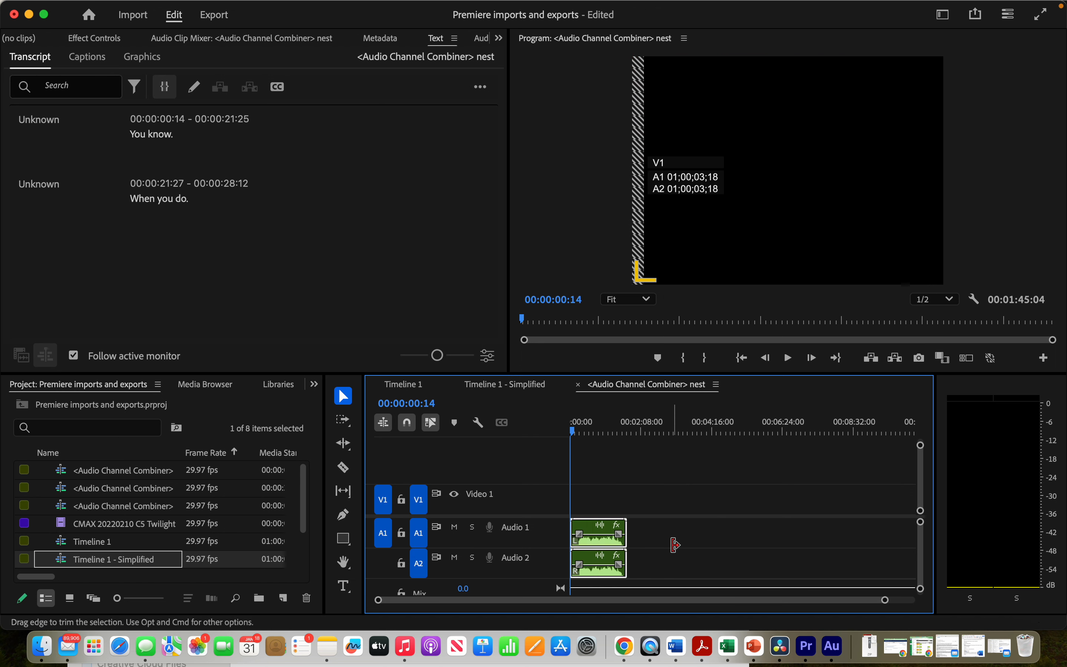
pyautogui.click(577, 384)
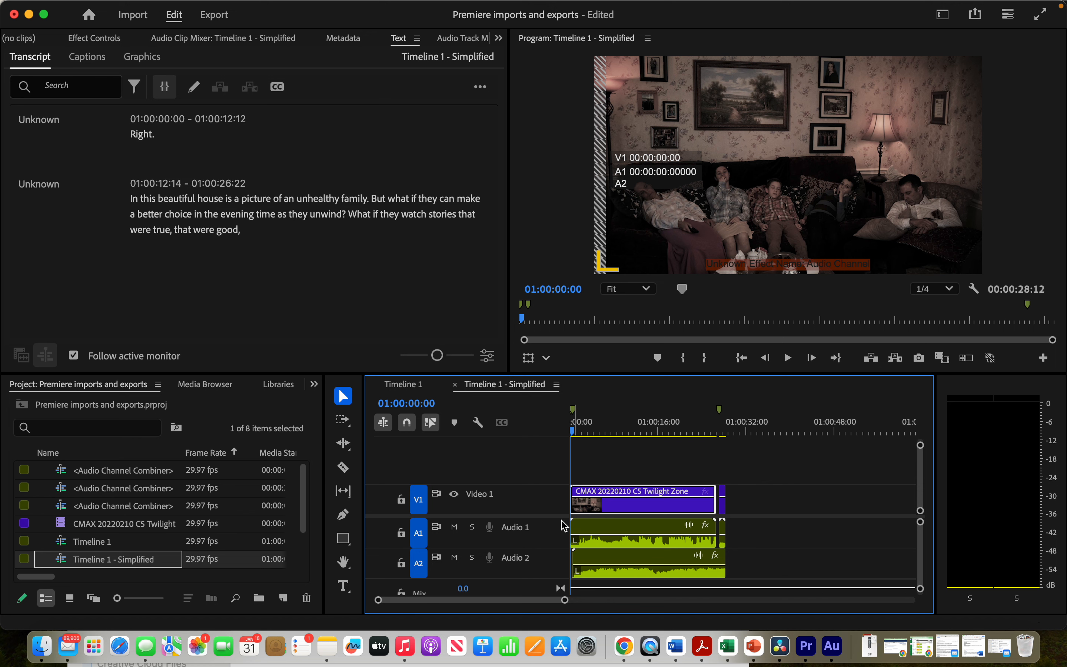
# - Open Timeline 1 and undo the last two changes in the project
pyautogui.doubleClick(112, 535)
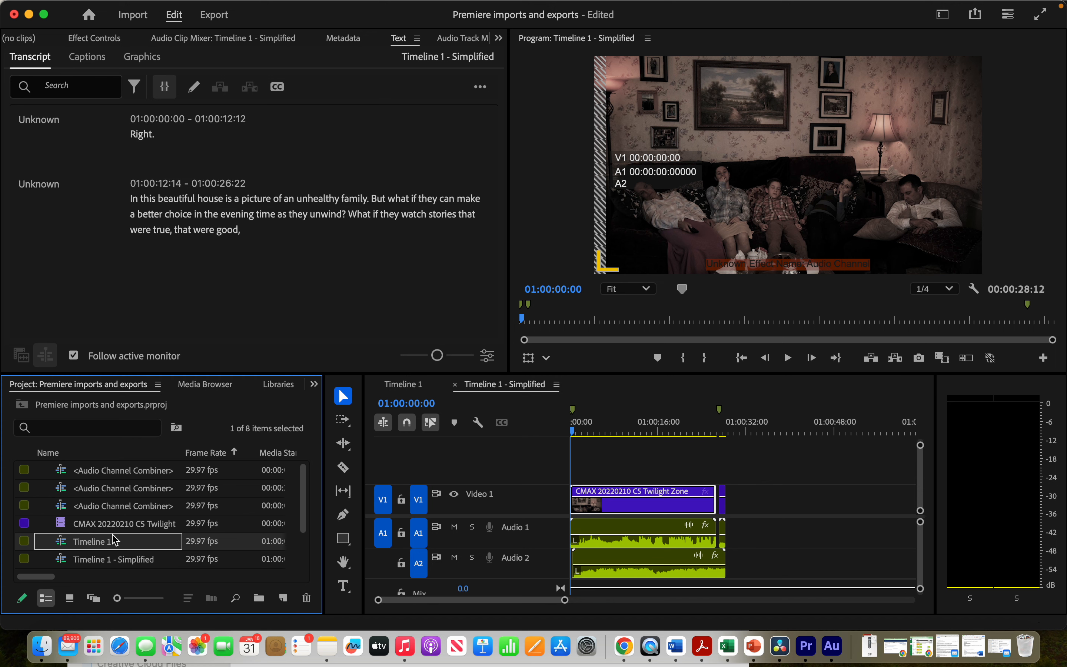
pyautogui.press('super+z')
pyautogui.press('super+z')
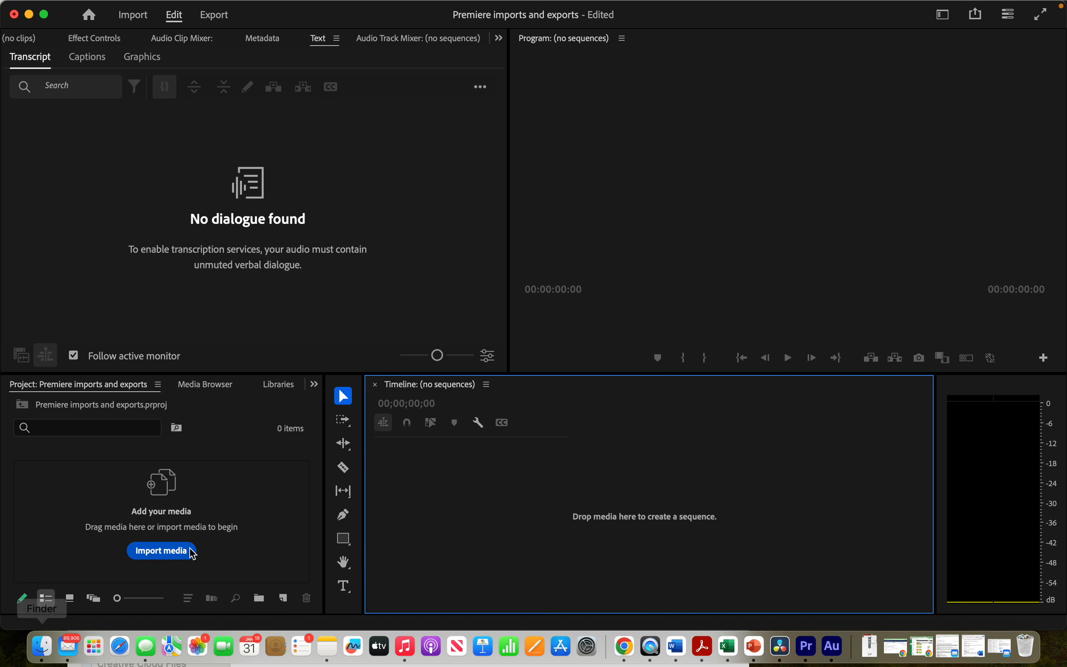
# - Switch to DaVinci Resolve, select the AVID AAF render preset, and review its Video, Audio and File settings
pyautogui.click(780, 658)
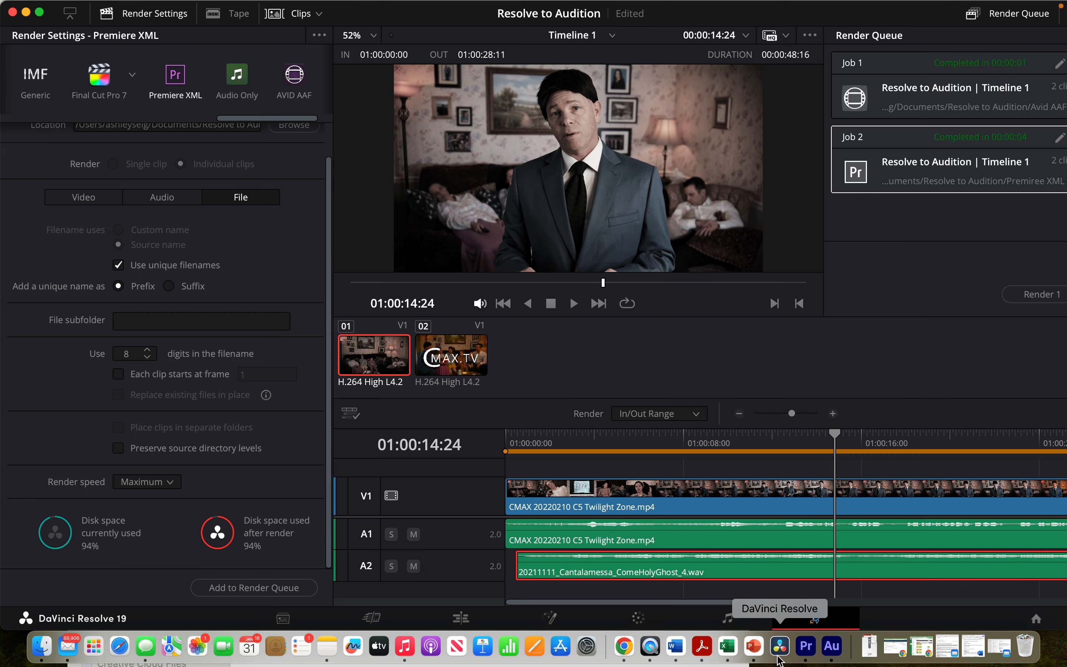
pyautogui.click(284, 83)
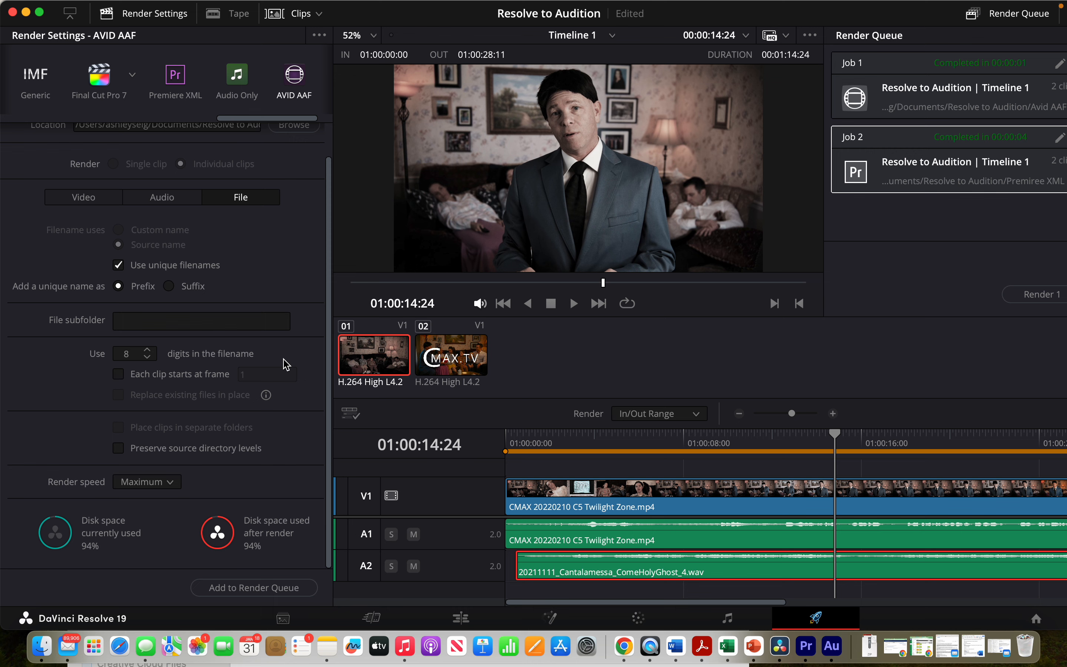
pyautogui.scroll(2, 263, 300)
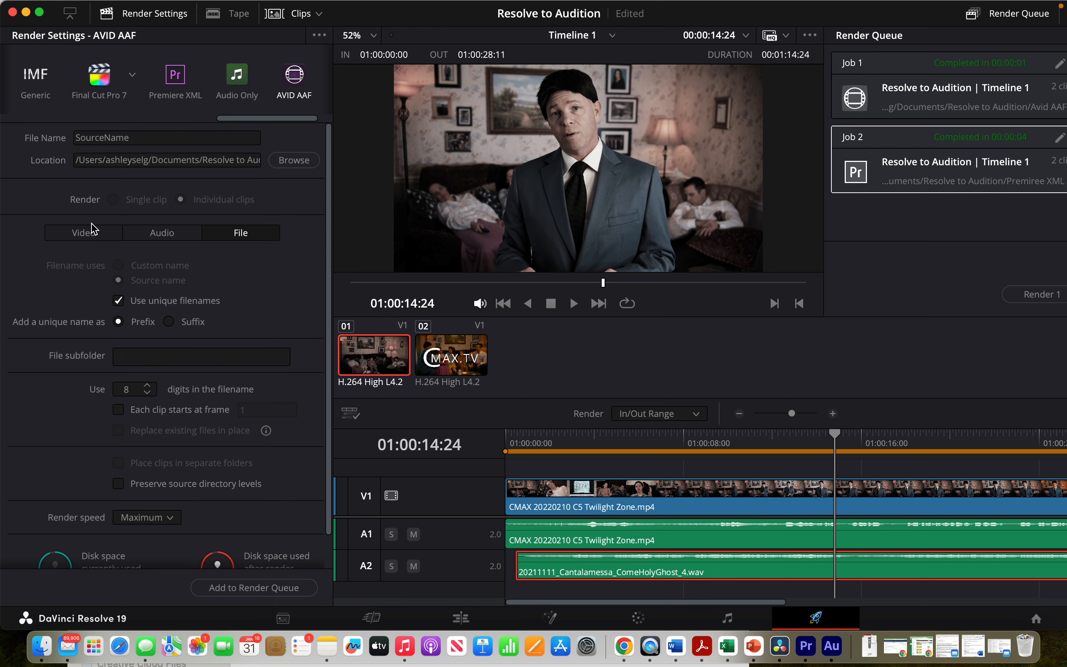
pyautogui.click(87, 232)
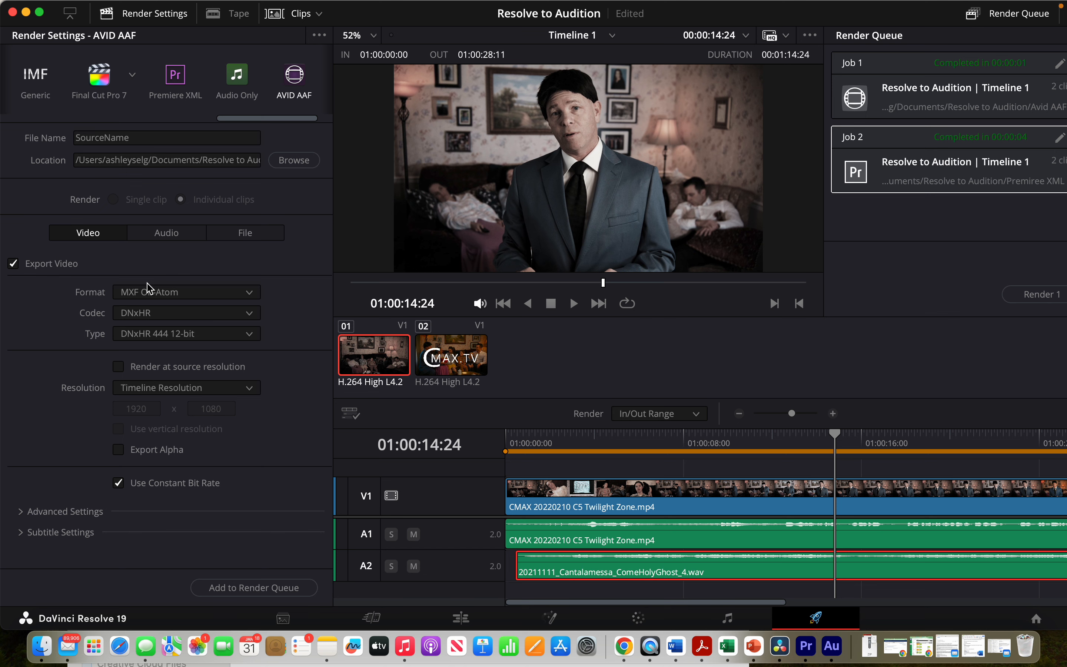
pyautogui.click(167, 232)
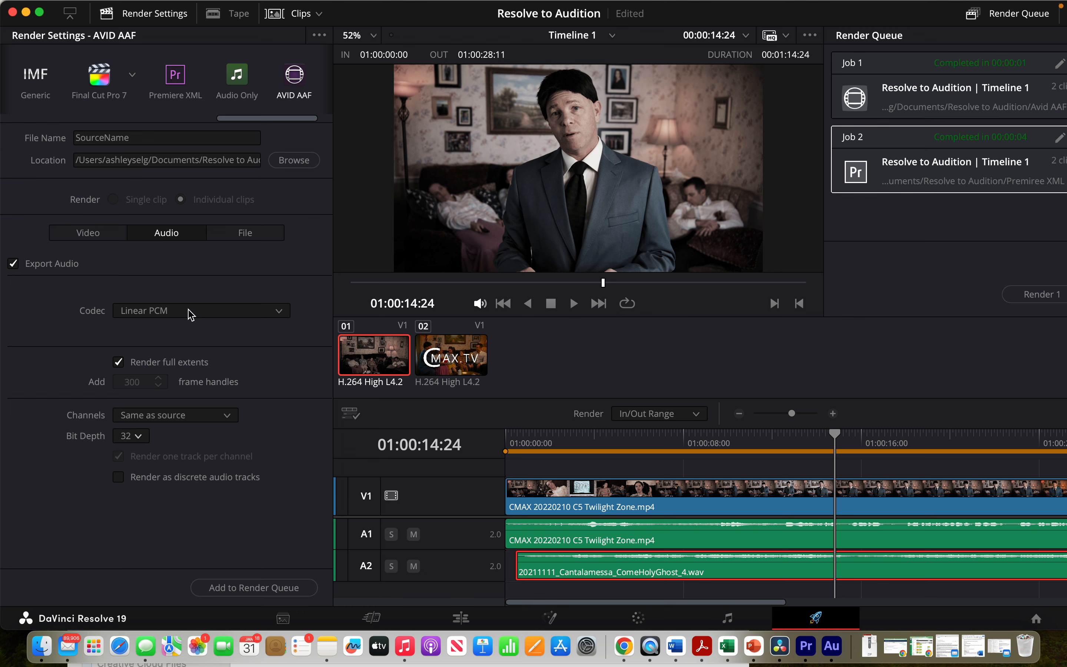
pyautogui.click(191, 314)
pyautogui.click(191, 314)
pyautogui.click(240, 236)
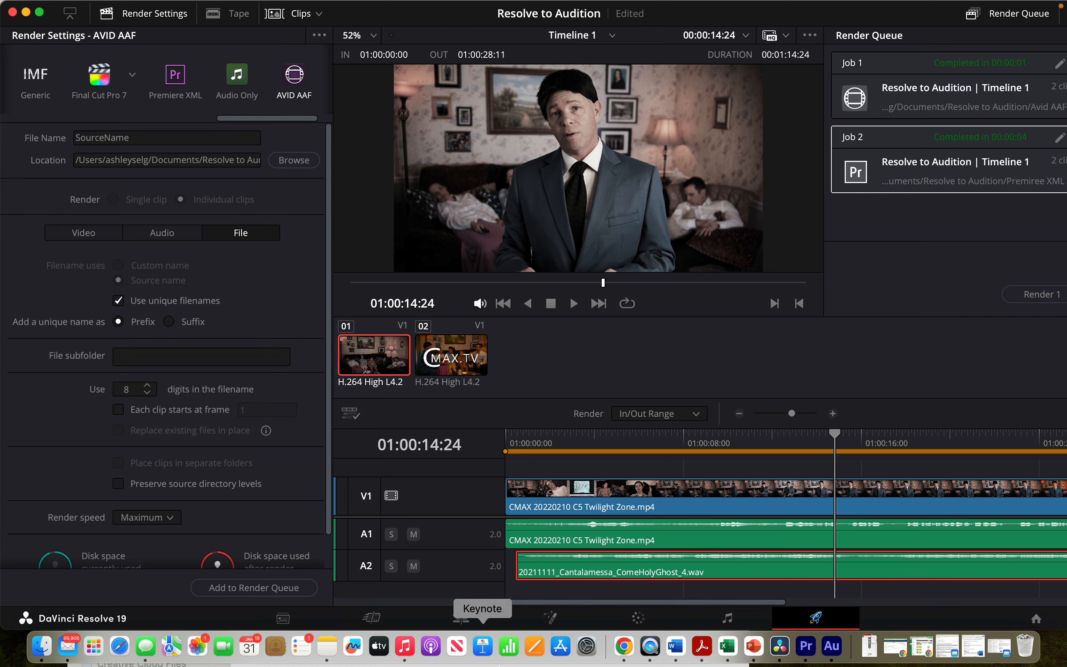
# - Back in Premiere, import Timeline 1.20250131170846.aaf from the Resolve to Audition > Avid AAF folder
pyautogui.click(806, 646)
pyautogui.click(161, 550)
pyautogui.click(553, 97)
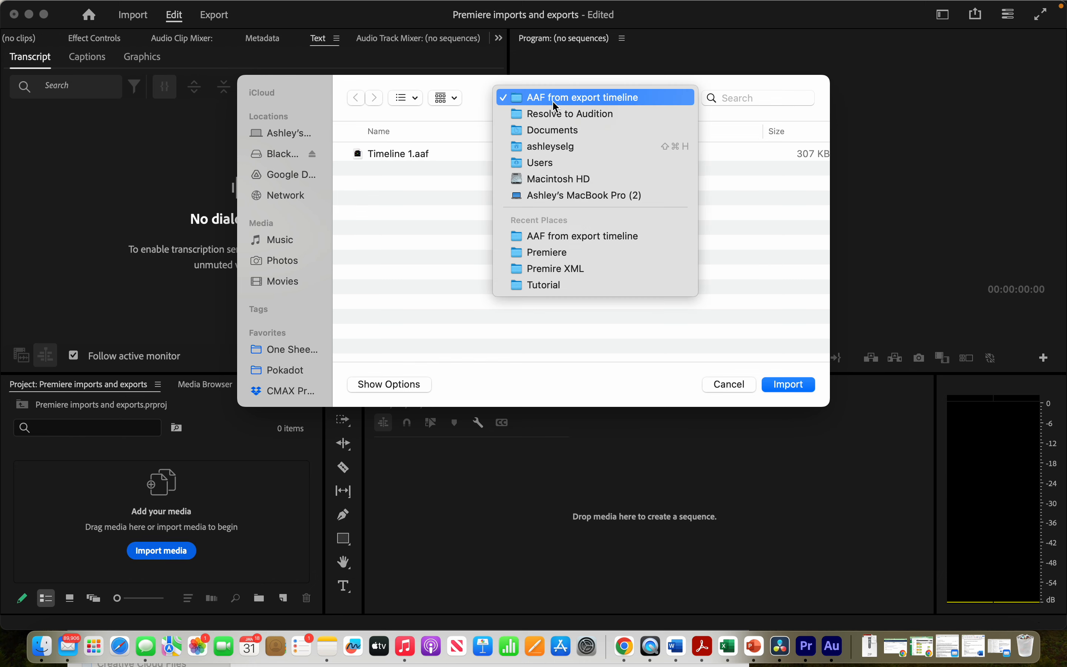
pyautogui.click(556, 111)
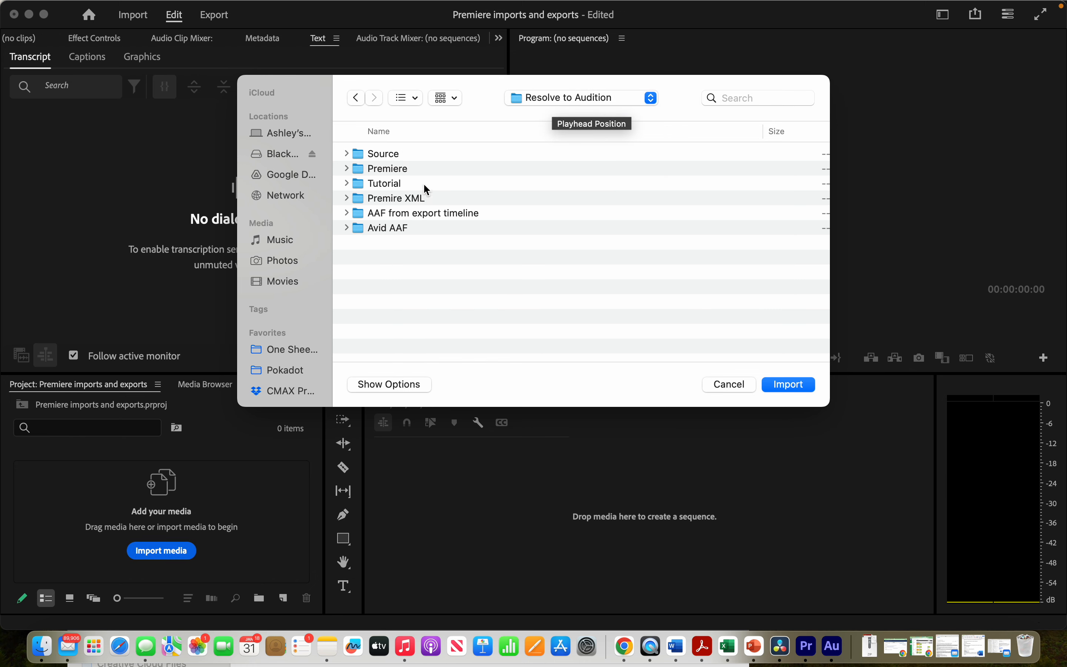
pyautogui.doubleClick(378, 234)
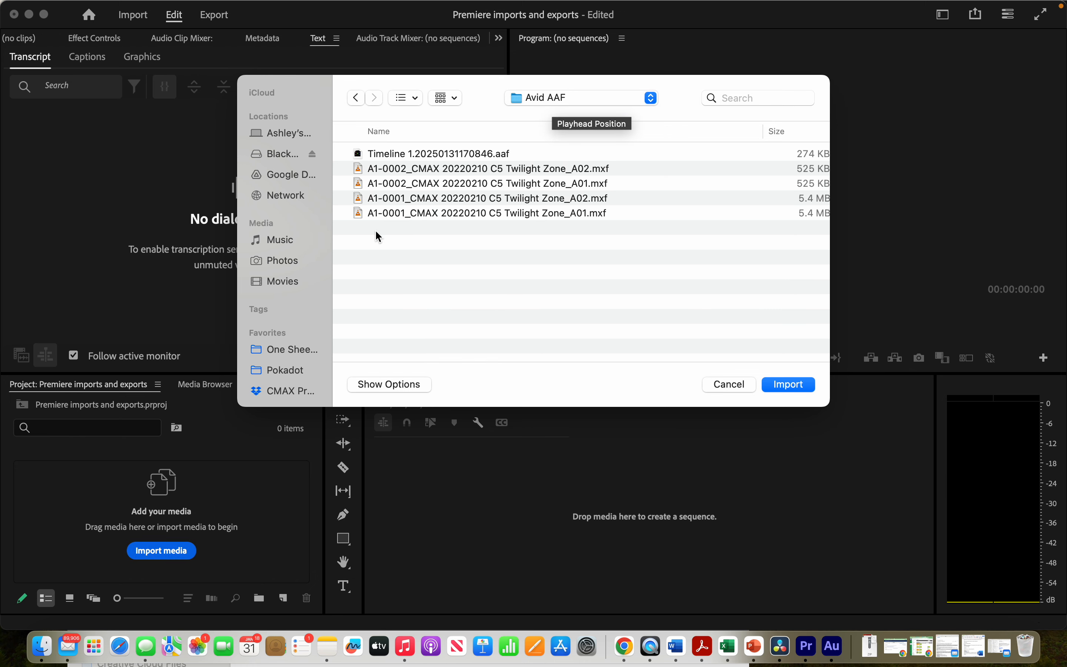
pyautogui.doubleClick(441, 152)
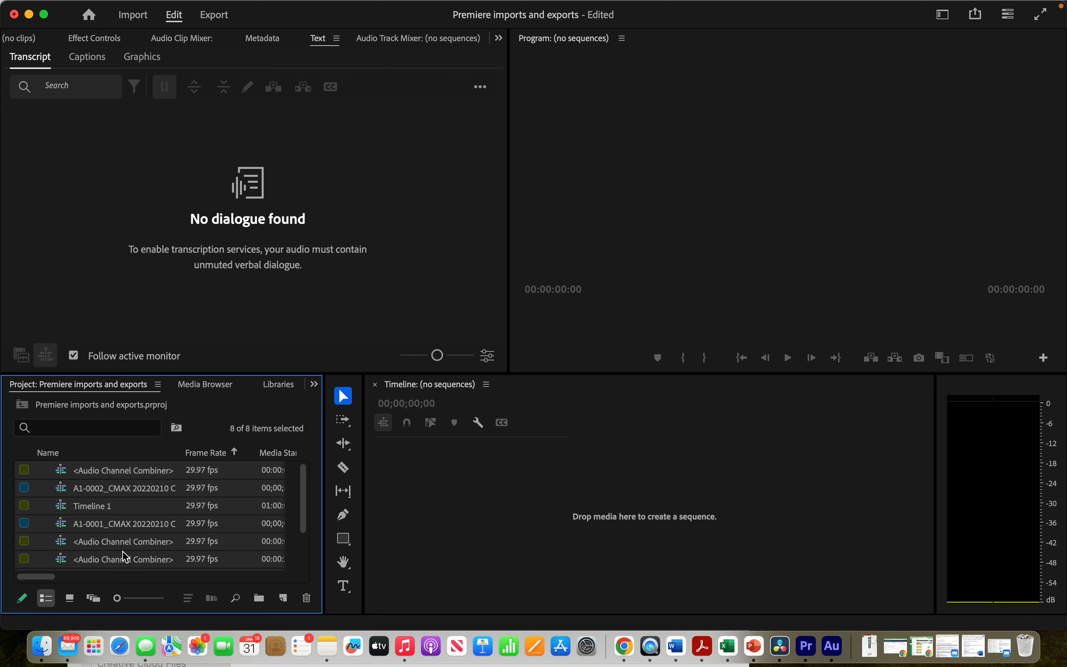
# - Open the imported Timeline 1 sequence and move the playhead to about 01:00:11:01
pyautogui.click(138, 503)
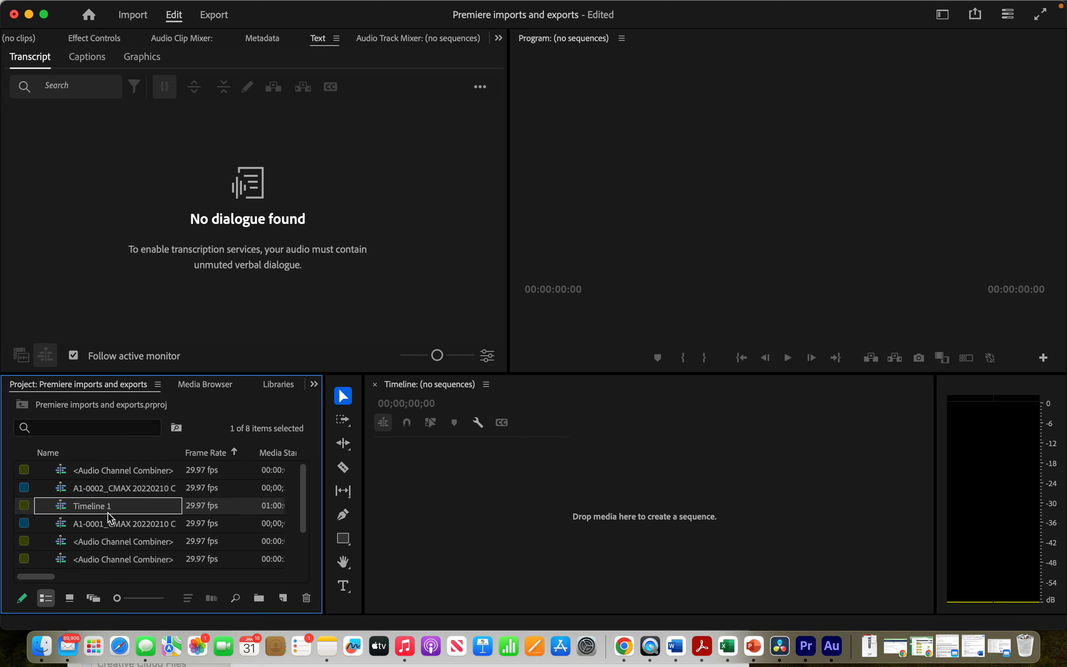
pyautogui.doubleClick(63, 512)
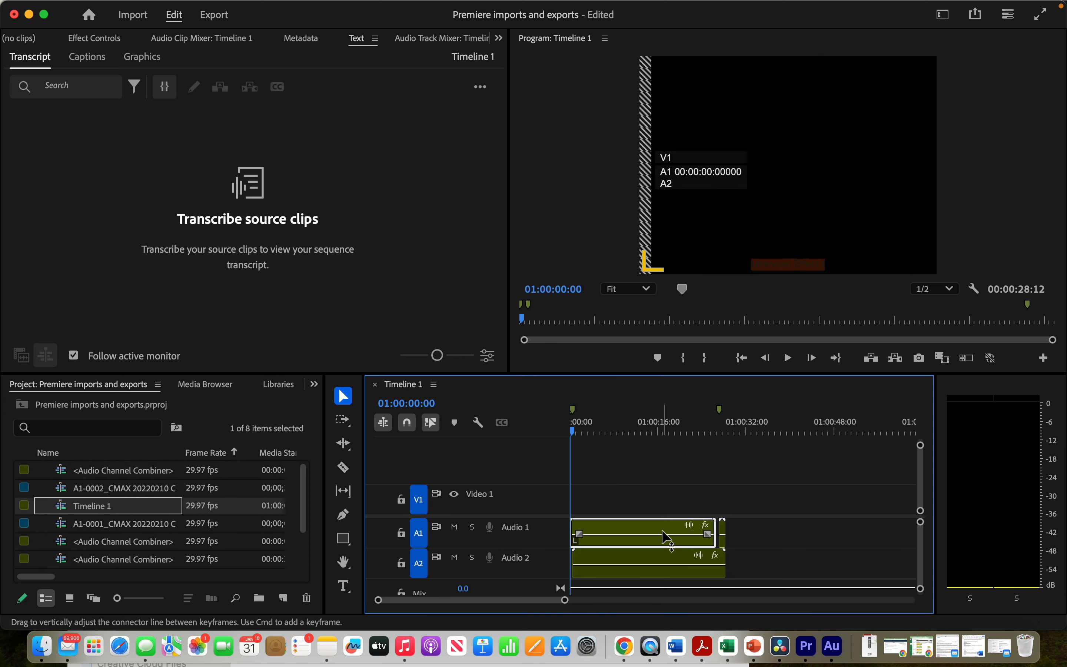
pyautogui.click(633, 426)
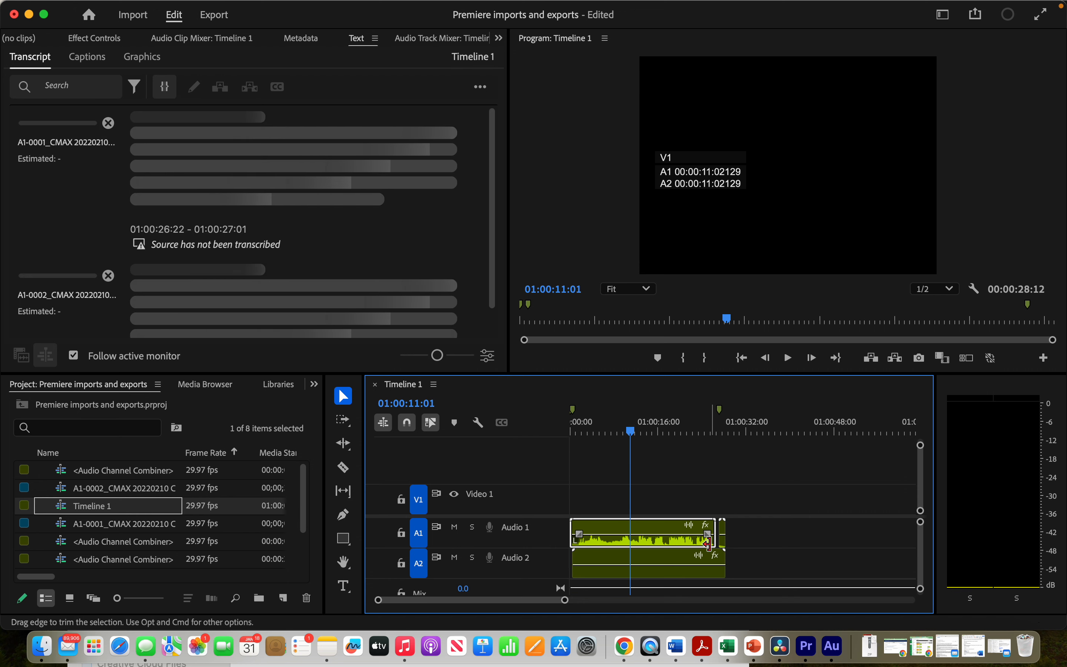
# - Select all items in the project and delete them
pyautogui.click(153, 545)
pyautogui.press('super+a')
pyautogui.press('Delete')
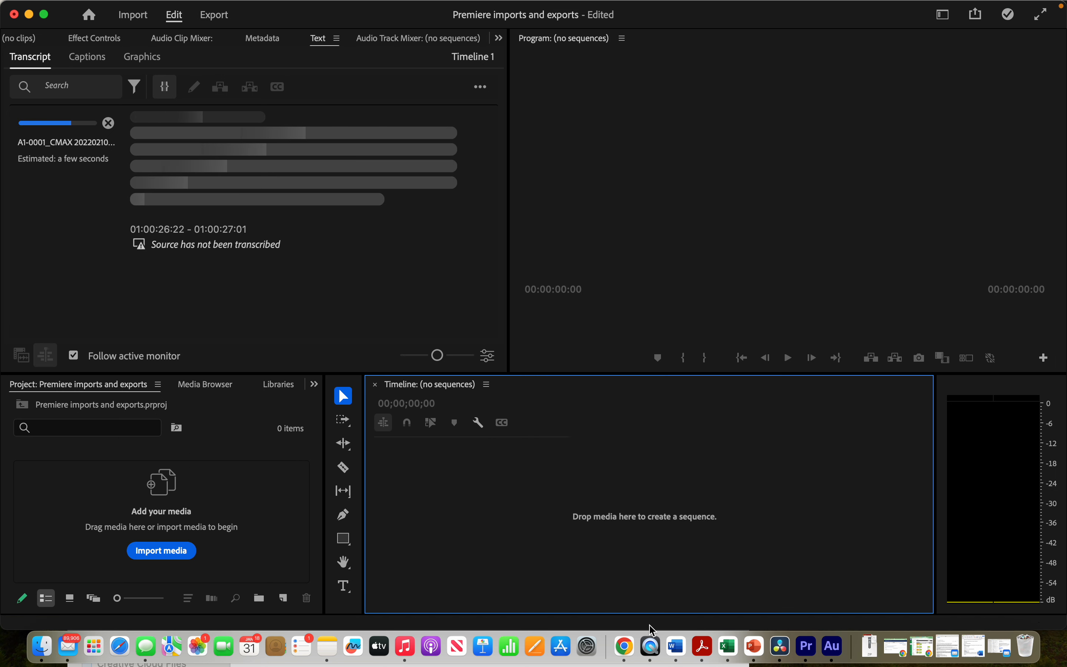
# - Switch to Adobe Audition to view the Timeline 1 (Resolve) multitrack session
pyautogui.click(42, 647)
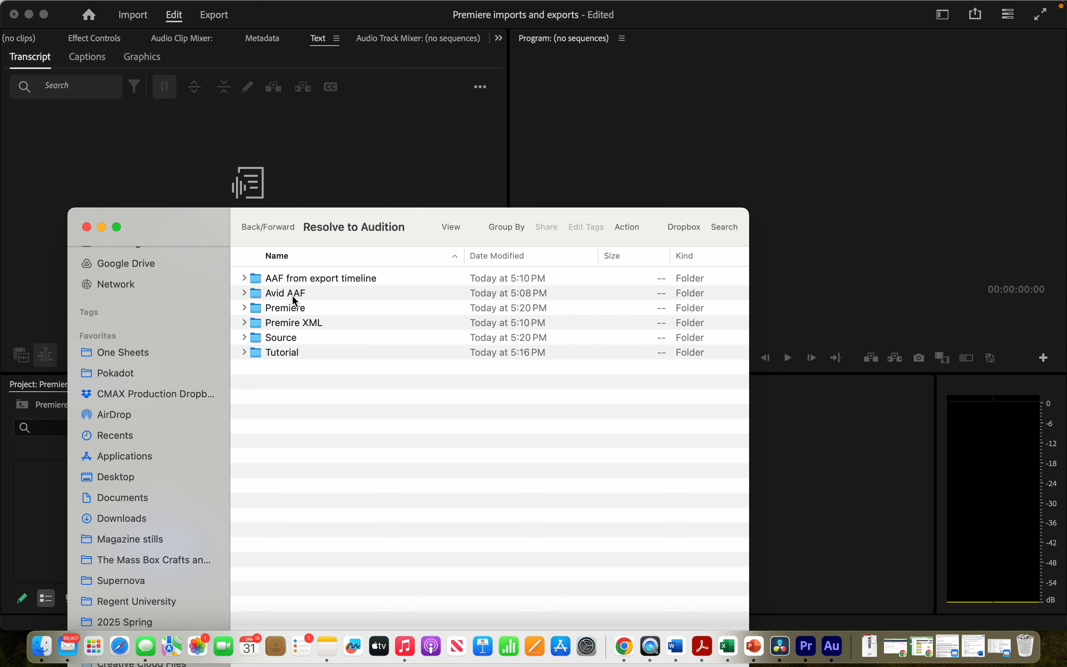
pyautogui.click(832, 648)
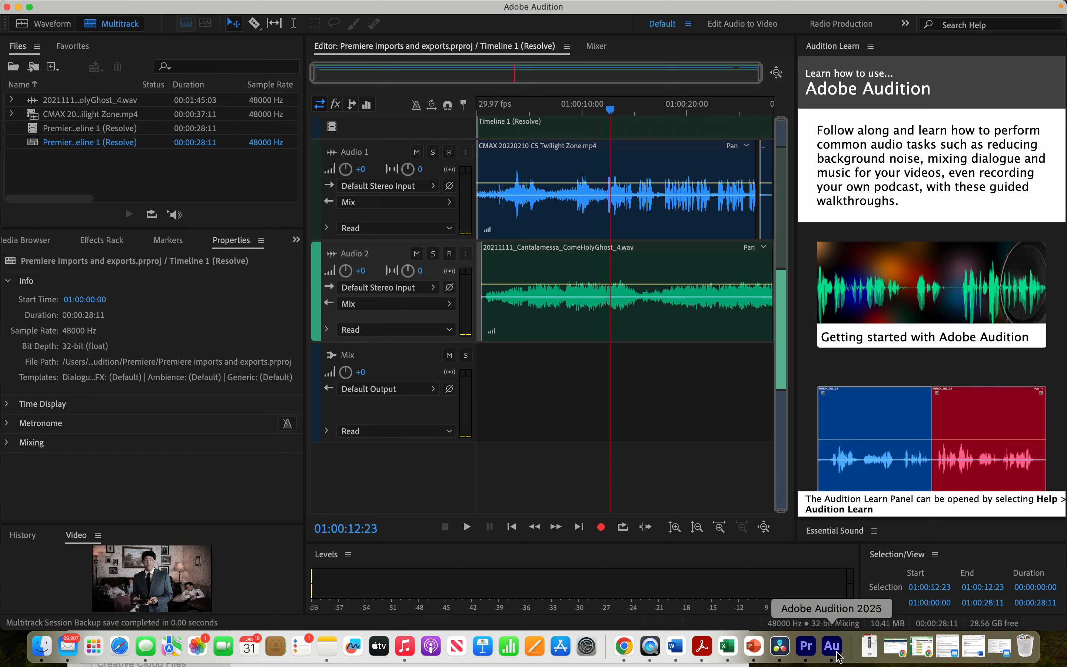